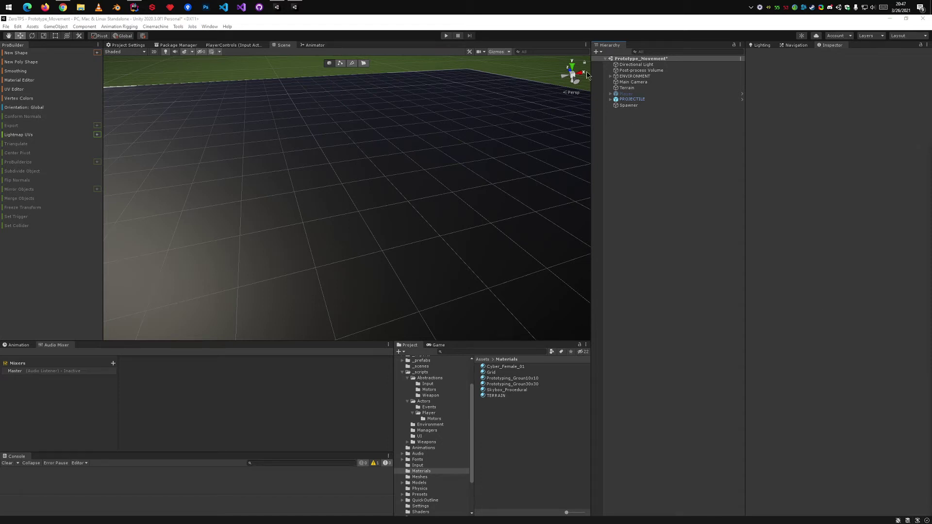
# Step: Add a 3D Capsule object at the root of the Prototype_Movement scene
pyautogui.click(573, 19)
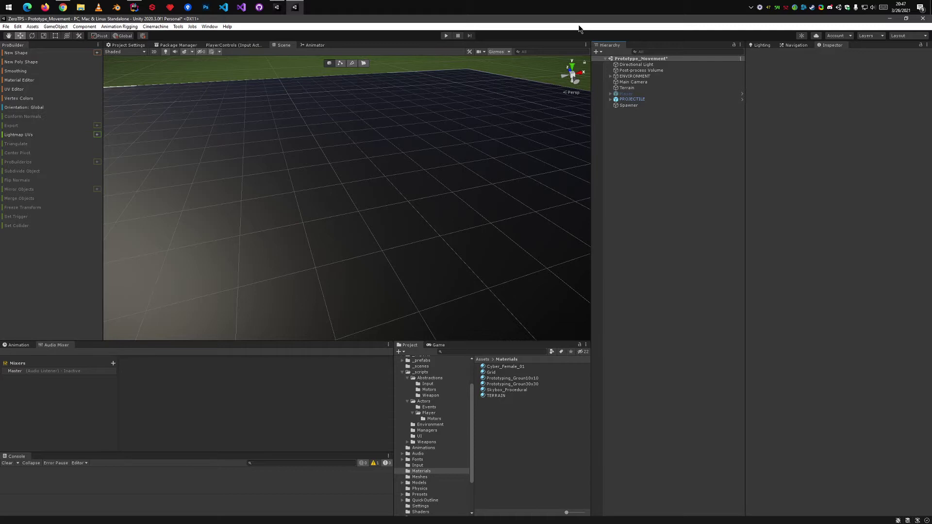
pyautogui.rightClick(626, 142)
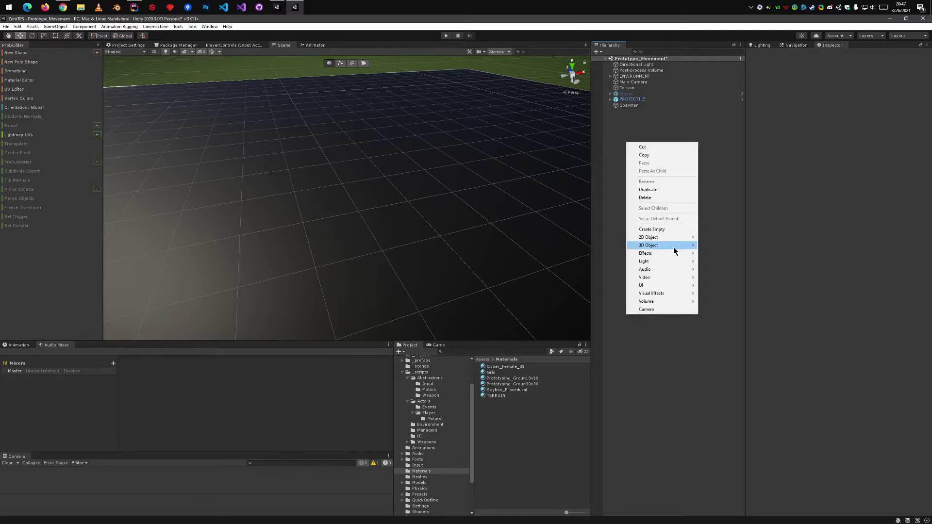
pyautogui.moveTo(674, 245)
pyautogui.click(729, 262)
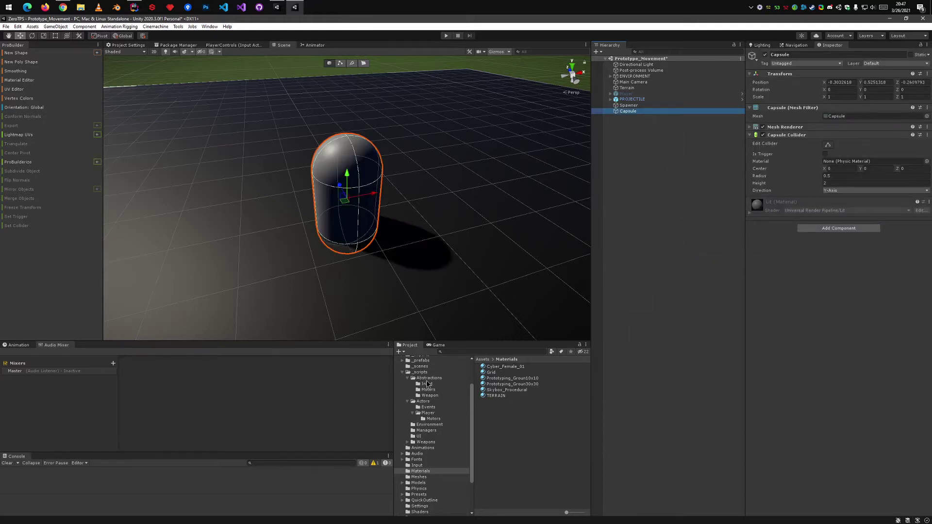
# Step: Attach the Player script from the _scripts/Actors/Player folder and a Rigidbody component to the capsule
pyautogui.click(430, 413)
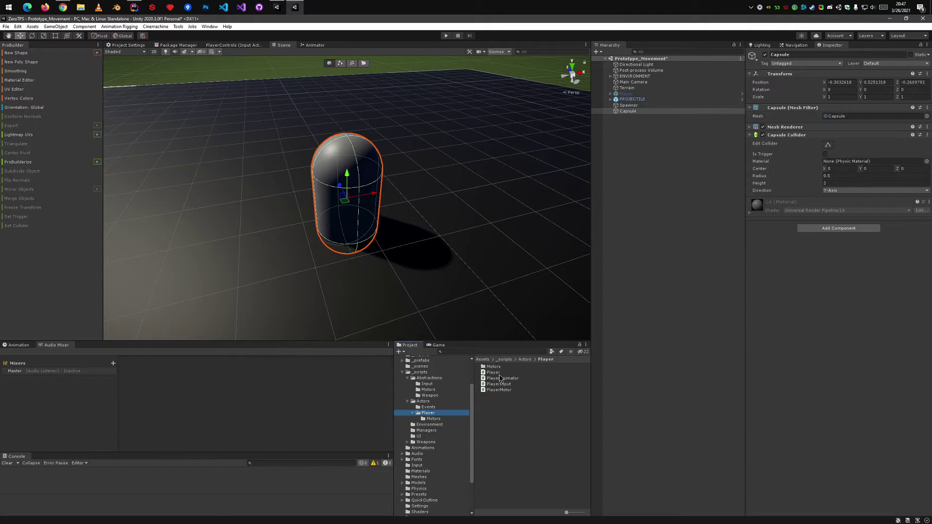
pyautogui.moveTo(775, 333); pyautogui.dragTo(809, 296)
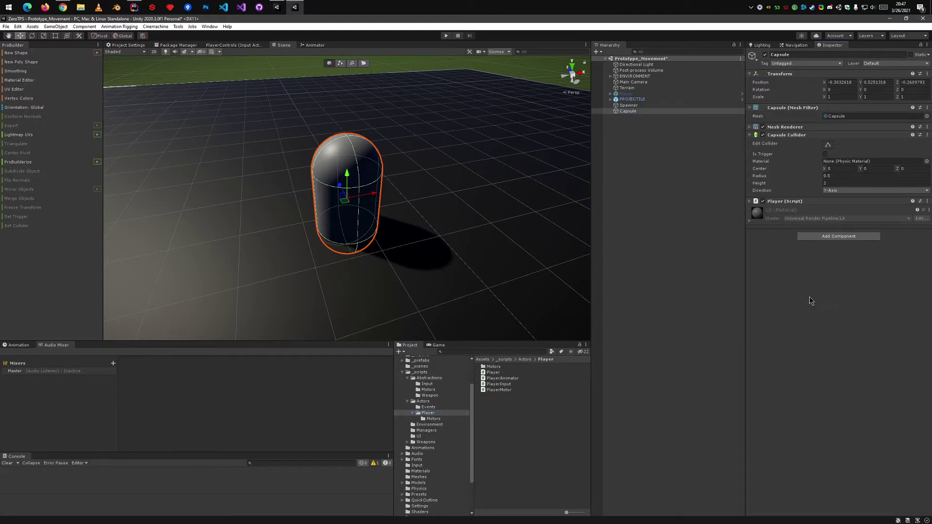
pyautogui.click(839, 236)
pyautogui.click(840, 286)
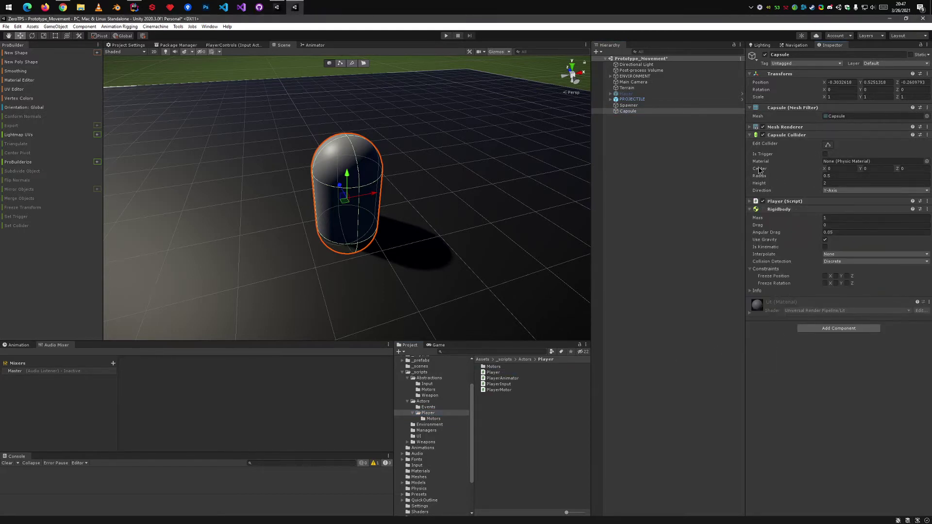
# Step: Move the capsule's Rigidbody above its Capsule Collider and attach the PlayerMotor script to the capsule
pyautogui.moveTo(776, 209); pyautogui.dragTo(811, 130)
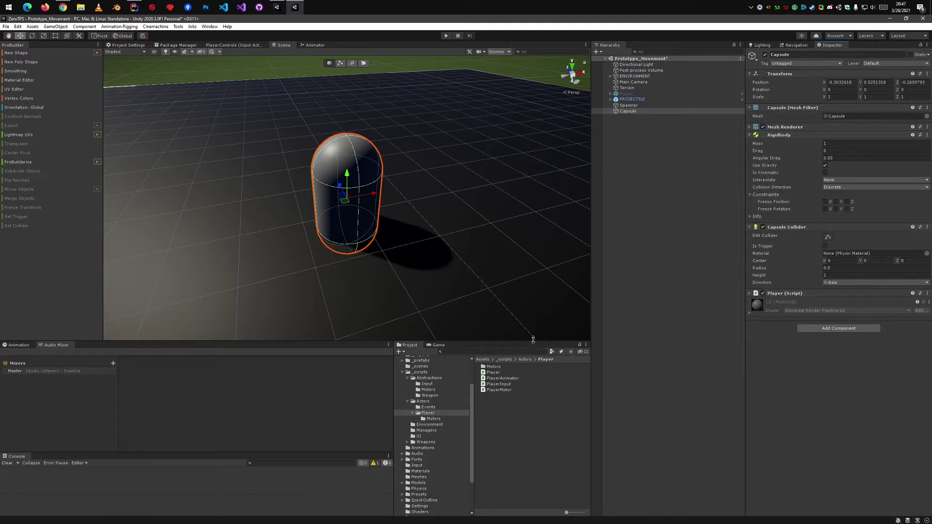
pyautogui.moveTo(492, 391); pyautogui.dragTo(863, 372)
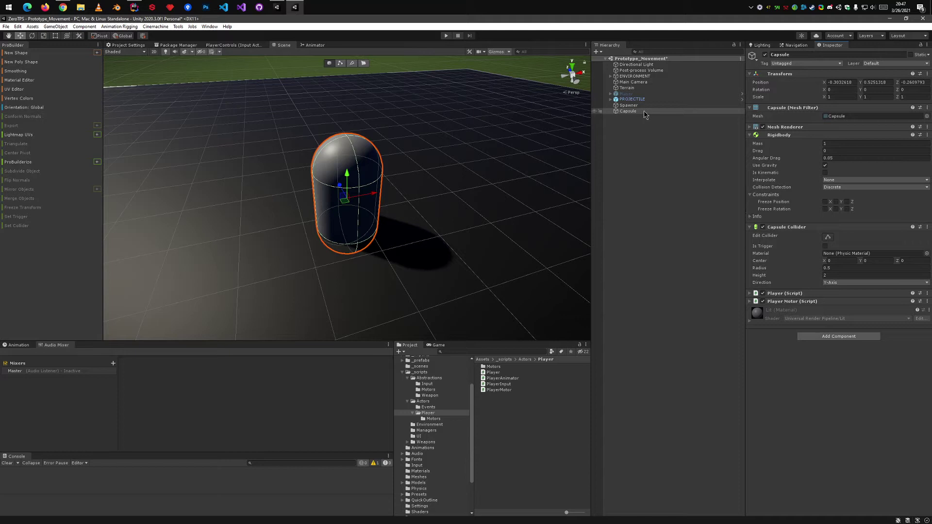
# Step: Reset the capsule's Transform and set its Y position to 1
pyautogui.rightClick(852, 75)
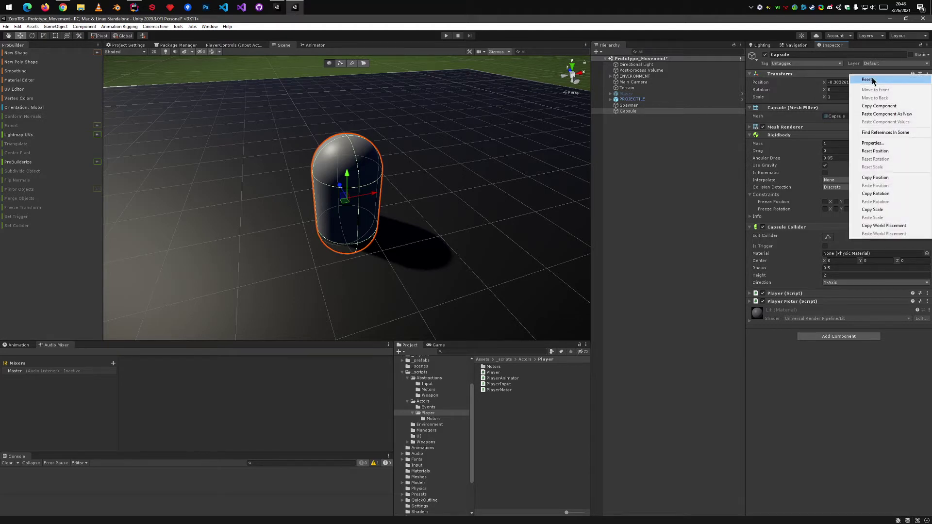
pyautogui.click(864, 79)
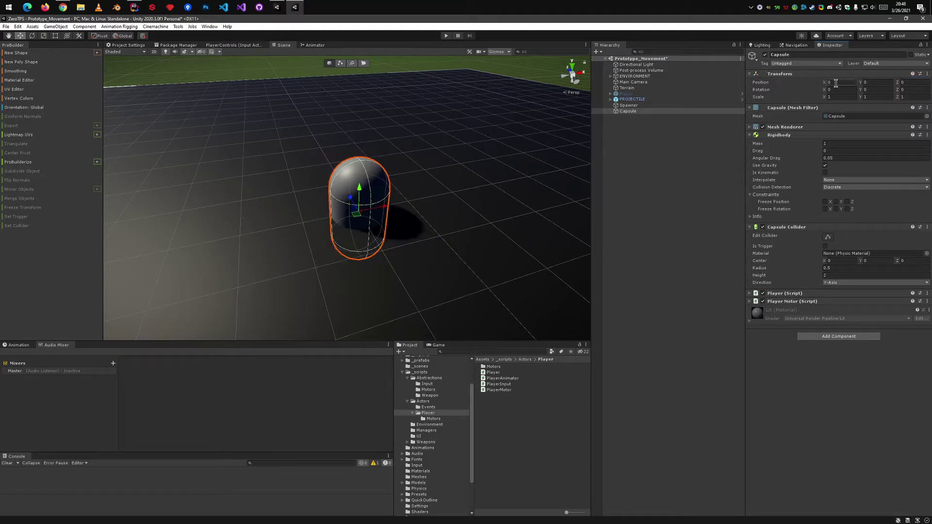
pyautogui.click(876, 82)
pyautogui.write('1')
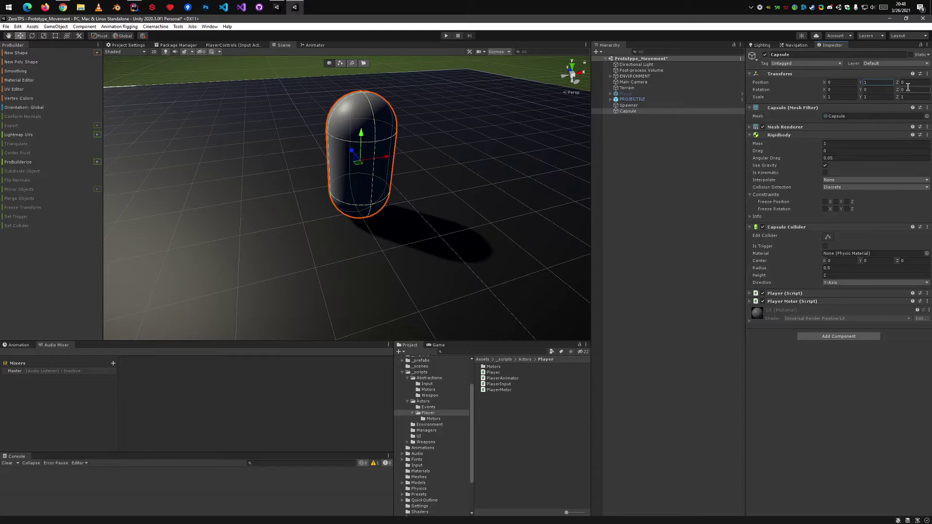
# Step: Try wrapping the capsule in a new empty parent object and compare the positions of parent and child
pyautogui.moveTo(529, 214); pyautogui.dragTo(449, 225, button='right')
pyautogui.rightClick(658, 111)
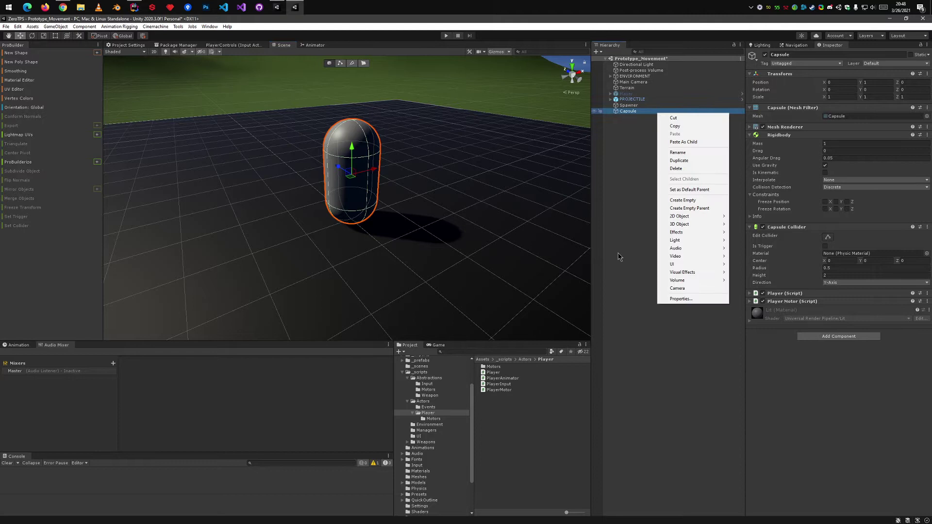
pyautogui.click(690, 209)
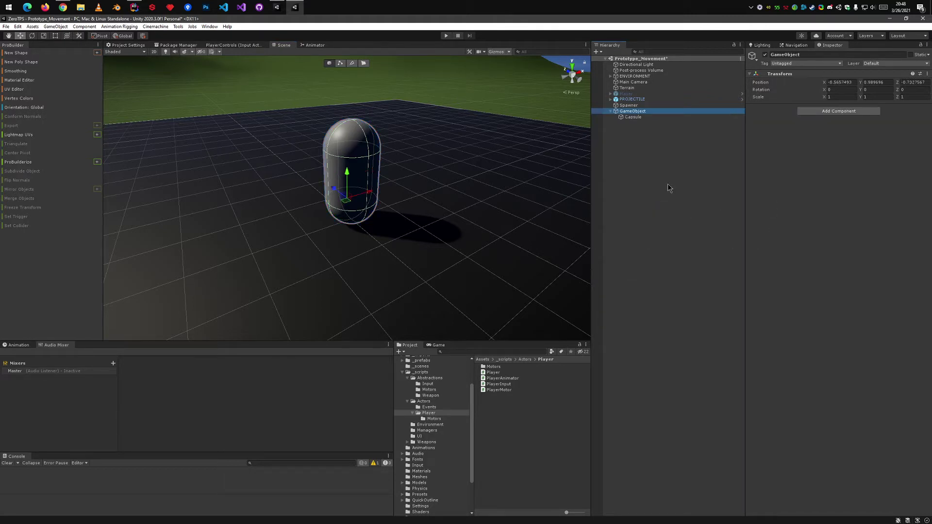
pyautogui.click(636, 117)
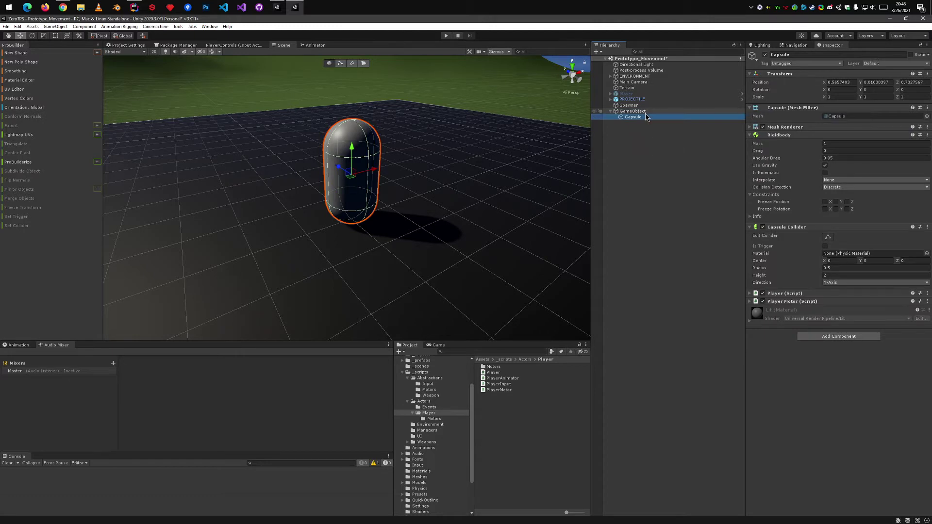
pyautogui.click(640, 111)
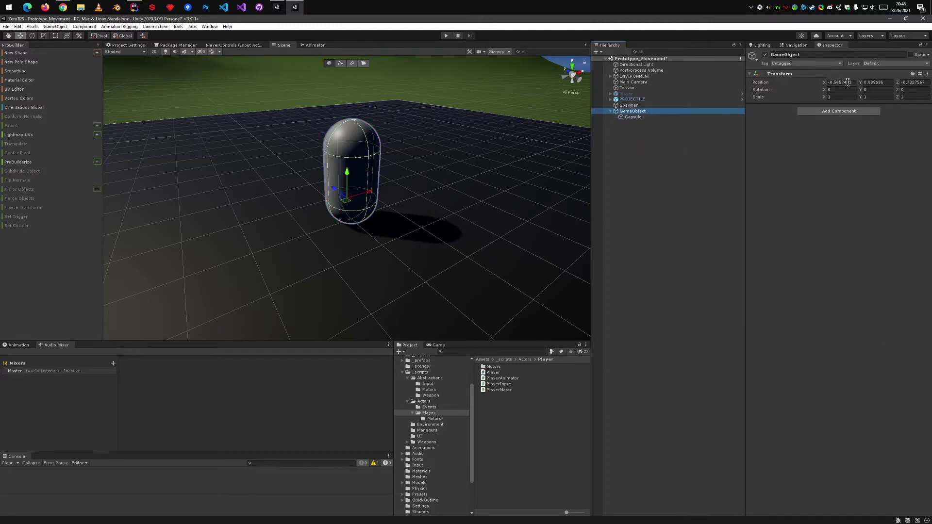
pyautogui.click(653, 118)
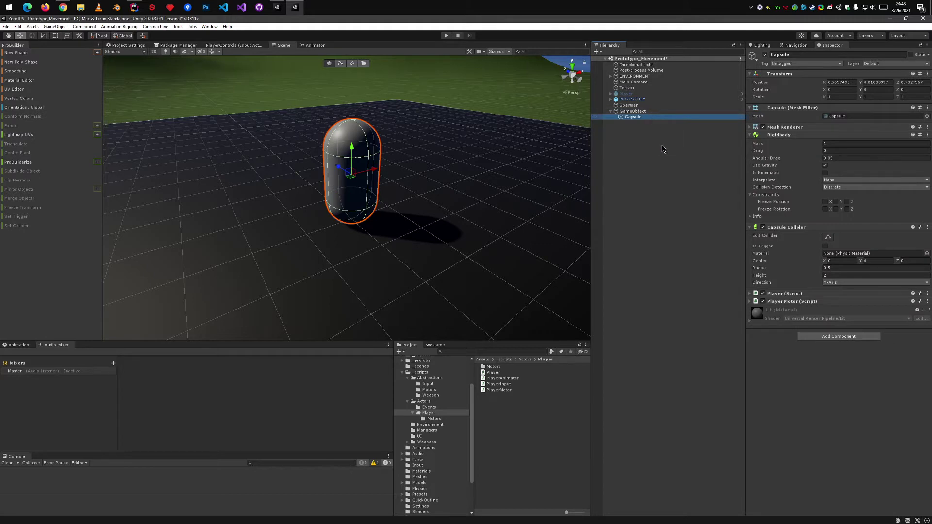
pyautogui.press('Up')
pyautogui.press('Down')
pyautogui.press('Up')
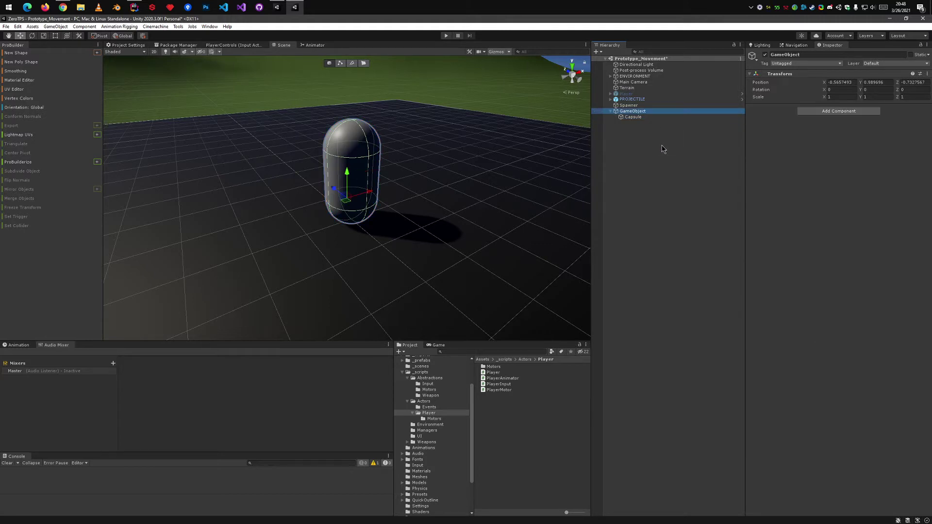
pyautogui.hotkey('ctrl', 'z')
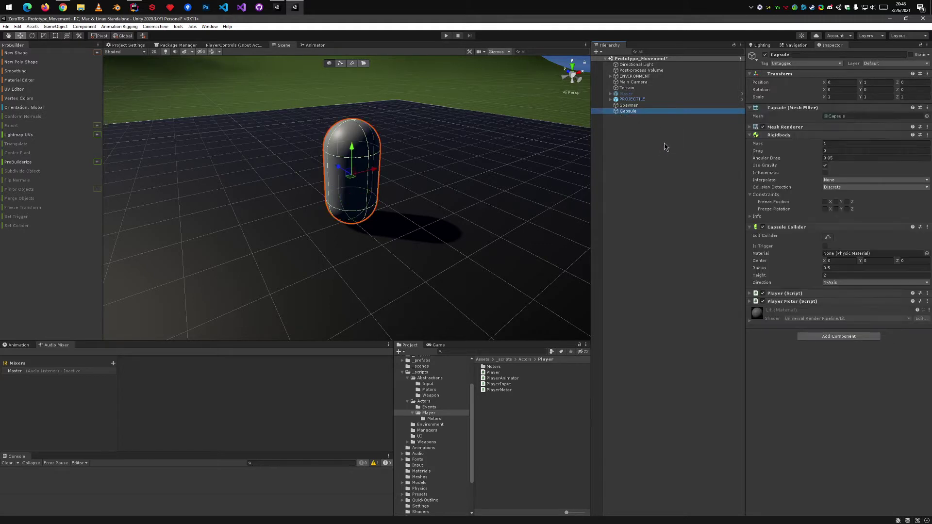
# Step: Create an empty child object under the capsule and name it Player
pyautogui.rightClick(641, 114)
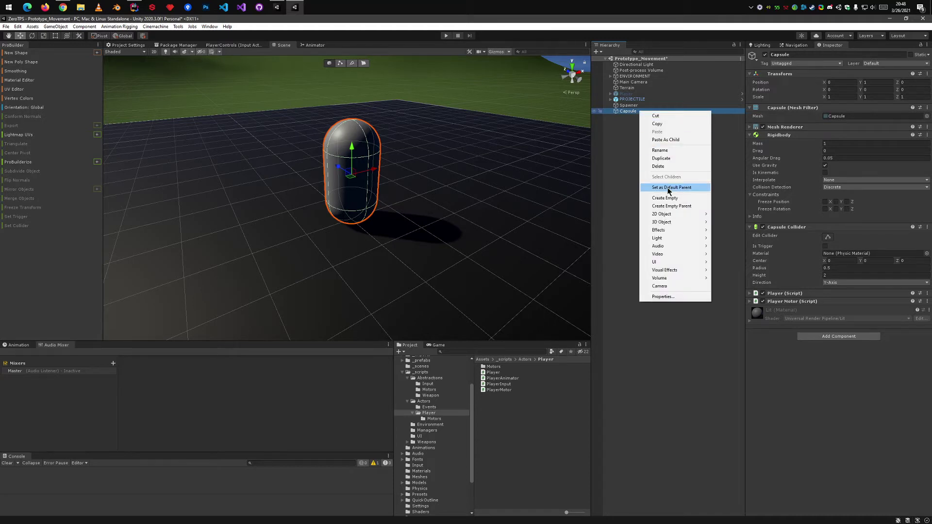
pyautogui.click(678, 199)
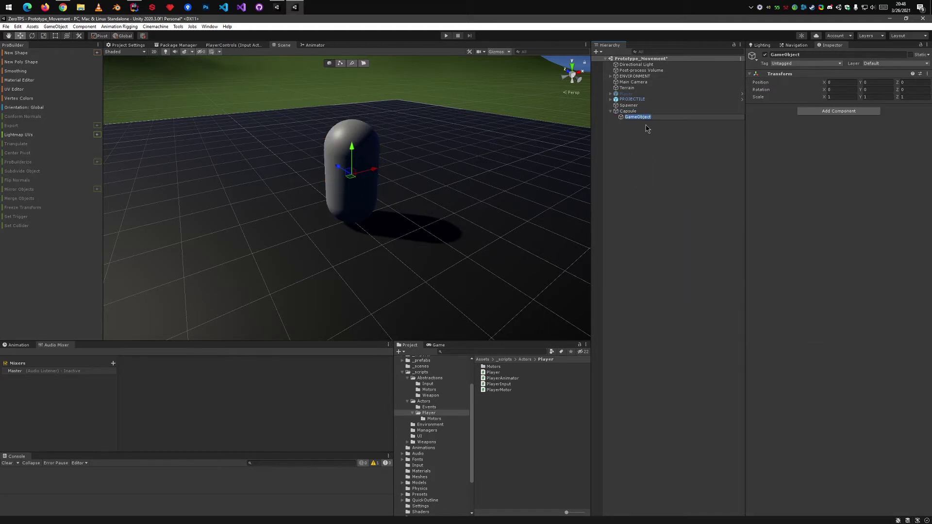
pyautogui.write('Player')
pyautogui.press('Return')
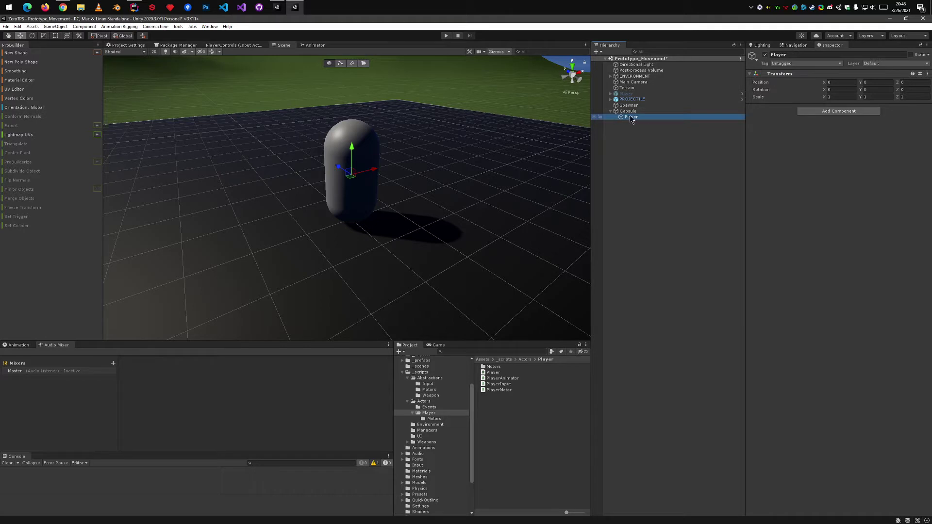
# Step: Reverse the hierarchy so that the new Player object sits at the scene root with Capsule as its child
pyautogui.moveTo(628, 110); pyautogui.dragTo(631, 117)
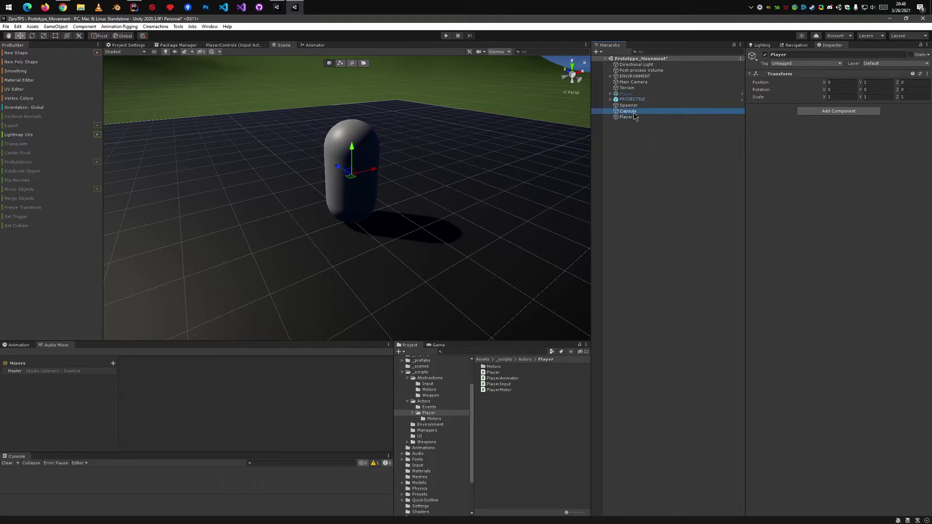
pyautogui.click(636, 117)
pyautogui.click(626, 111)
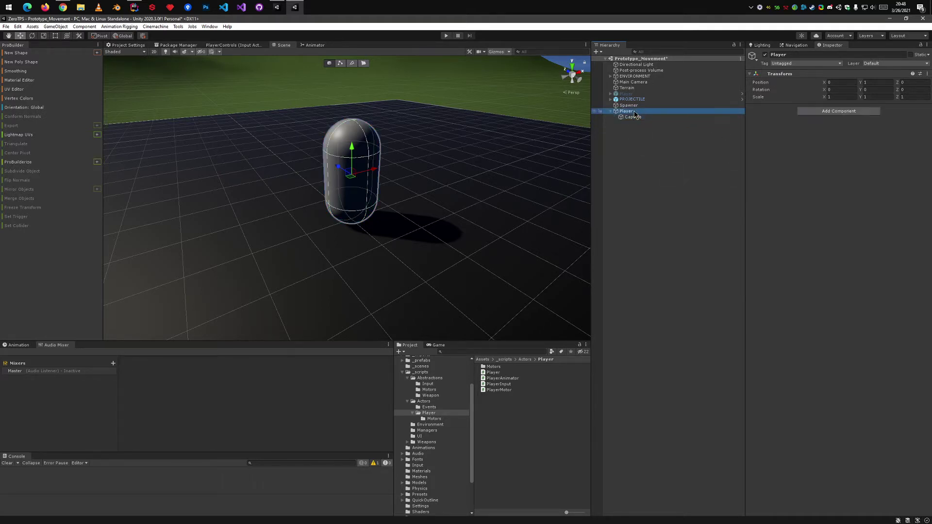
# Step: Set the Y position of the Player parent to 0 and that of its Capsule child to 1
pyautogui.click(882, 84)
pyautogui.write('0')
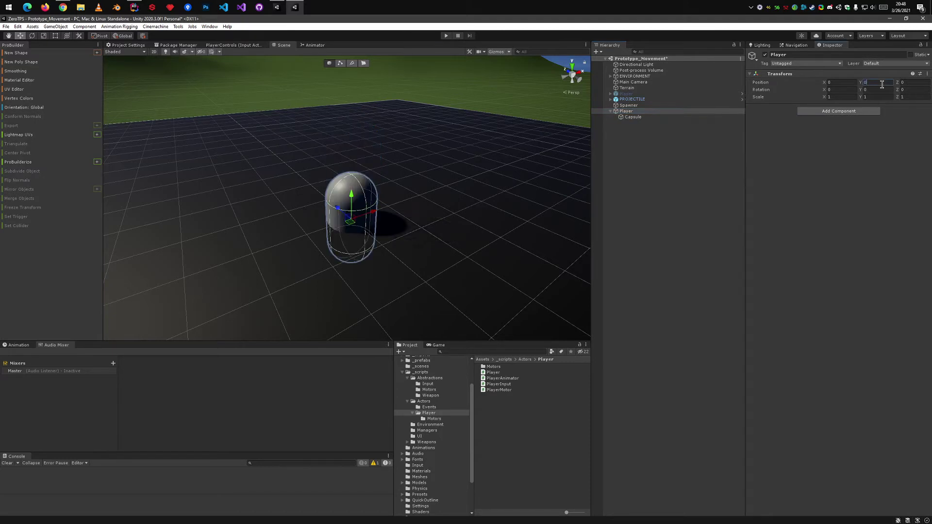
pyautogui.click(688, 118)
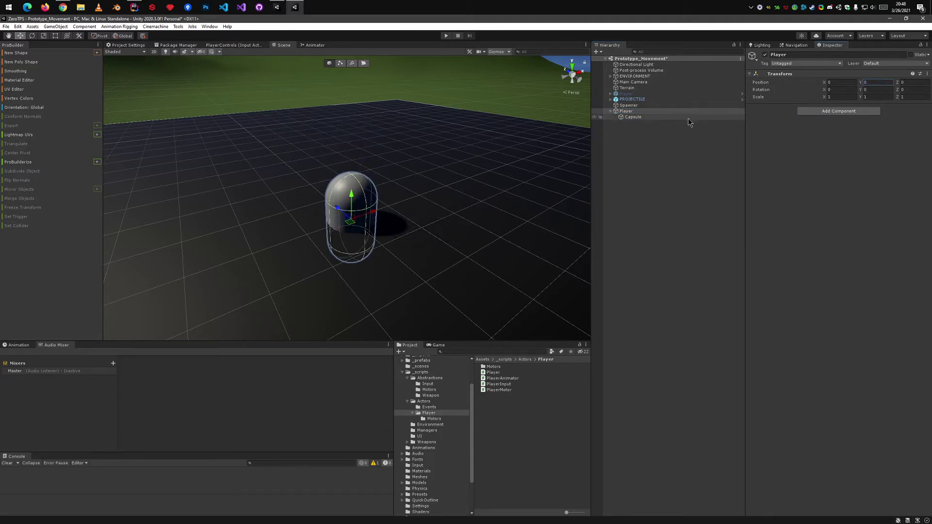
pyautogui.click(885, 83)
pyautogui.write('1')
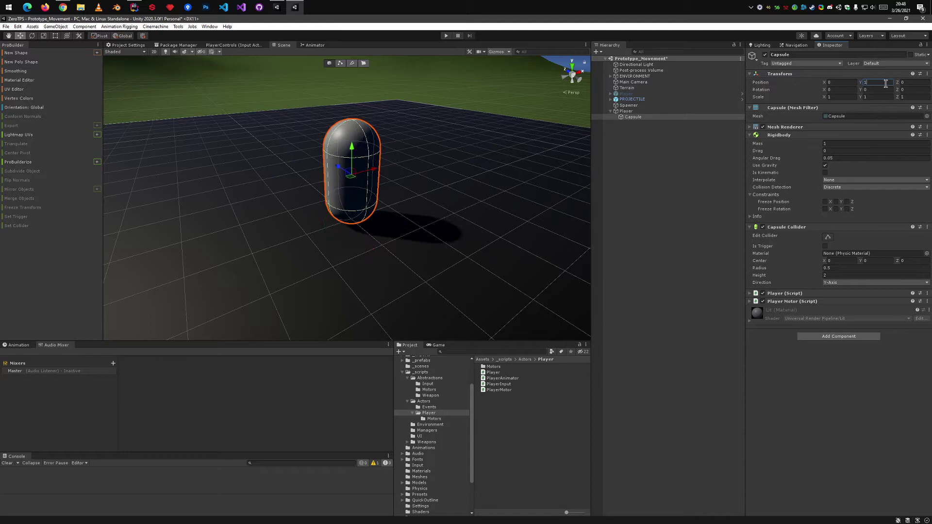
# Step: Compare the pivots and components of the Capsule child and the Player parent, leaving the Player parent selected
pyautogui.moveTo(466, 217)
pyautogui.mouseDown(button='right')
pyautogui.moveTo(443, 212)
pyautogui.moveTo(486, 201)
pyautogui.moveTo(461, 222)
pyautogui.mouseUp(button='right')
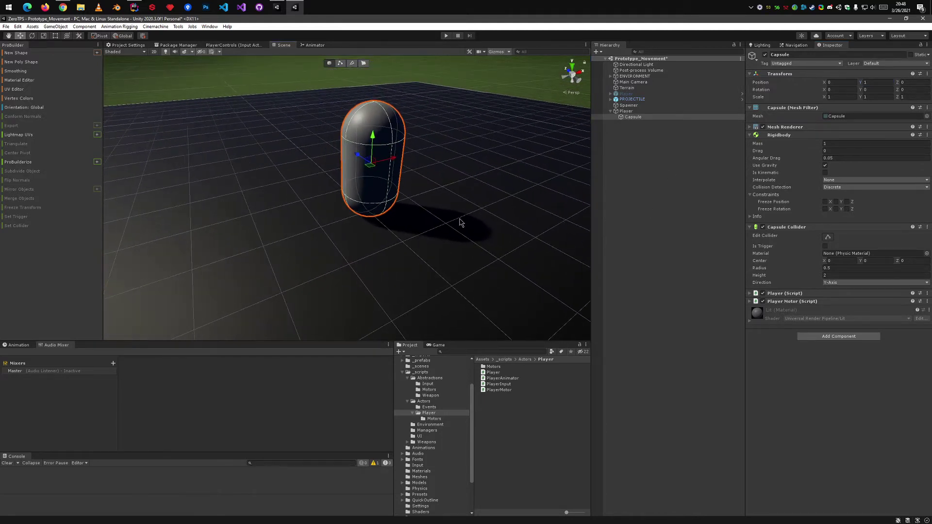
pyautogui.click(626, 111)
pyautogui.click(633, 117)
pyautogui.click(626, 111)
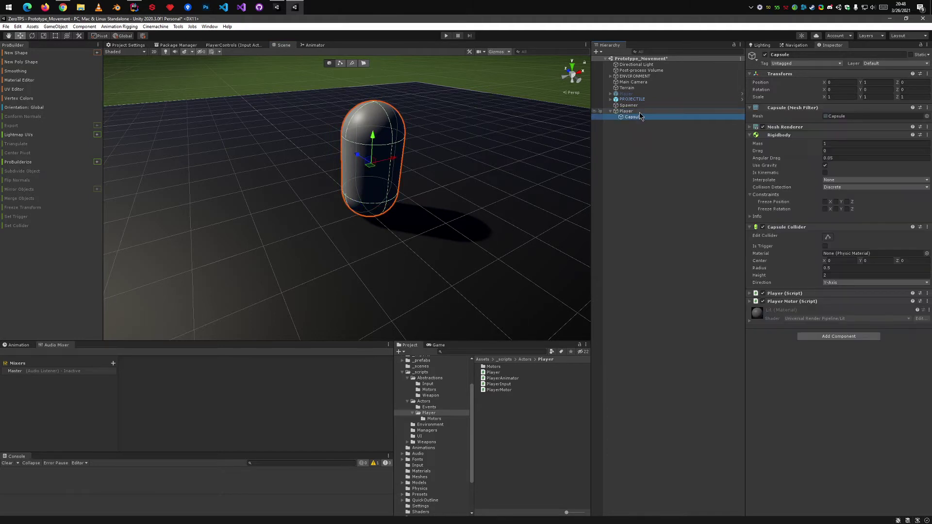
pyautogui.click(633, 117)
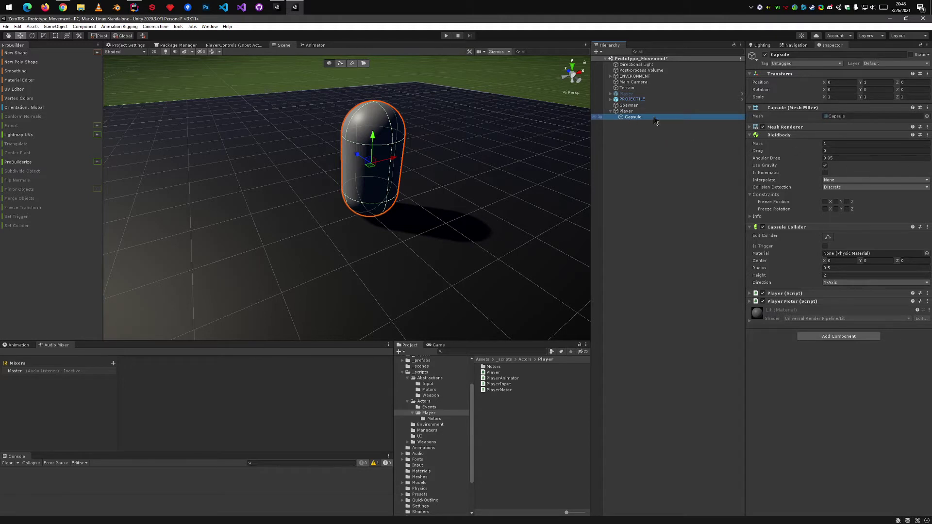
pyautogui.click(631, 112)
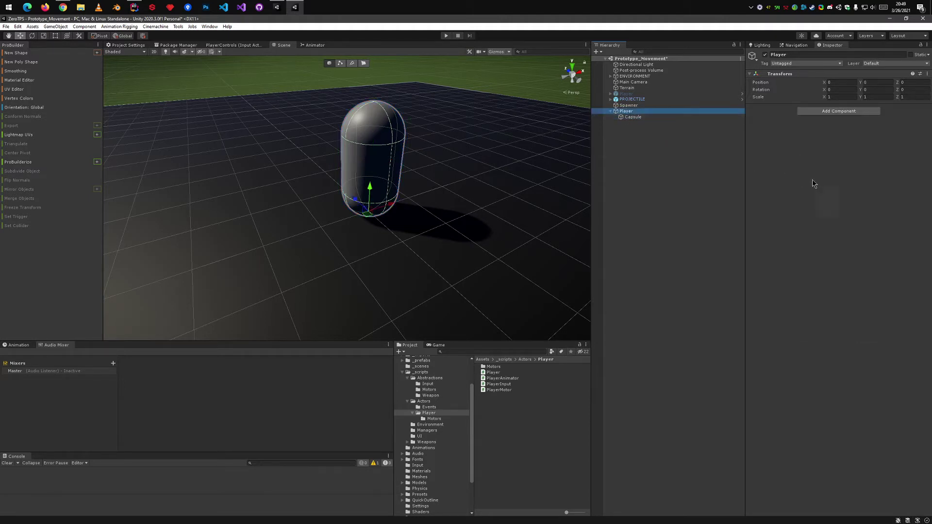
pyautogui.click(838, 111)
pyautogui.click(823, 165)
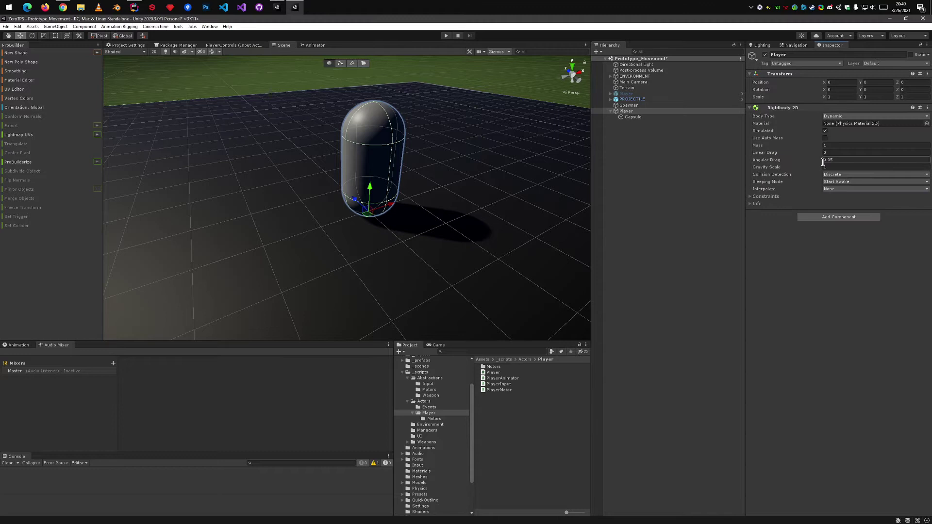
pyautogui.rightClick(839, 108)
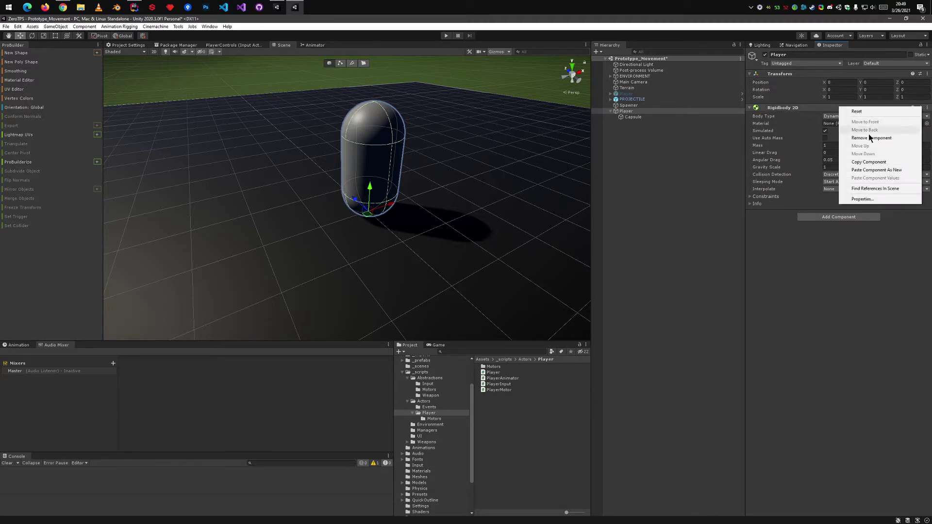
pyautogui.click(856, 138)
# Step: Add a 3D Rigidbody and a Capsule Collider component to the Player parent object
pyautogui.click(838, 111)
pyautogui.click(825, 158)
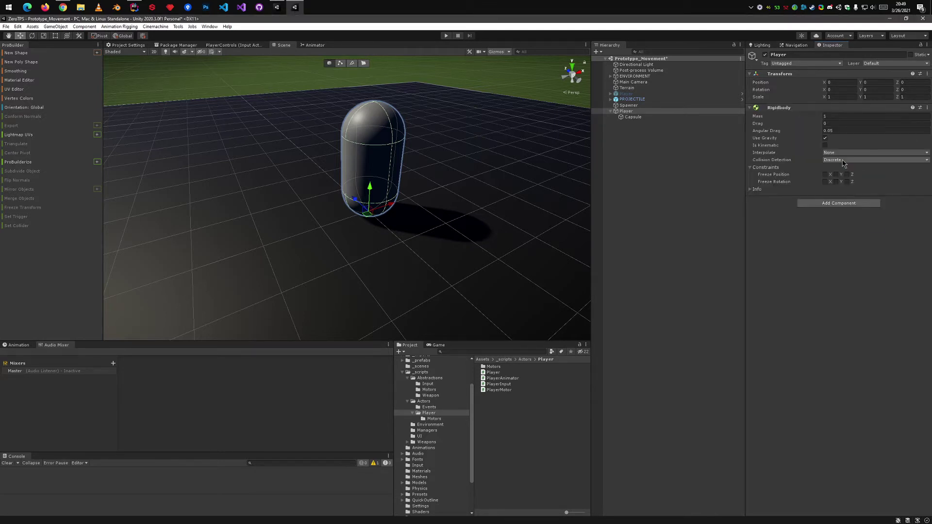
pyautogui.click(813, 204)
pyautogui.write('cap')
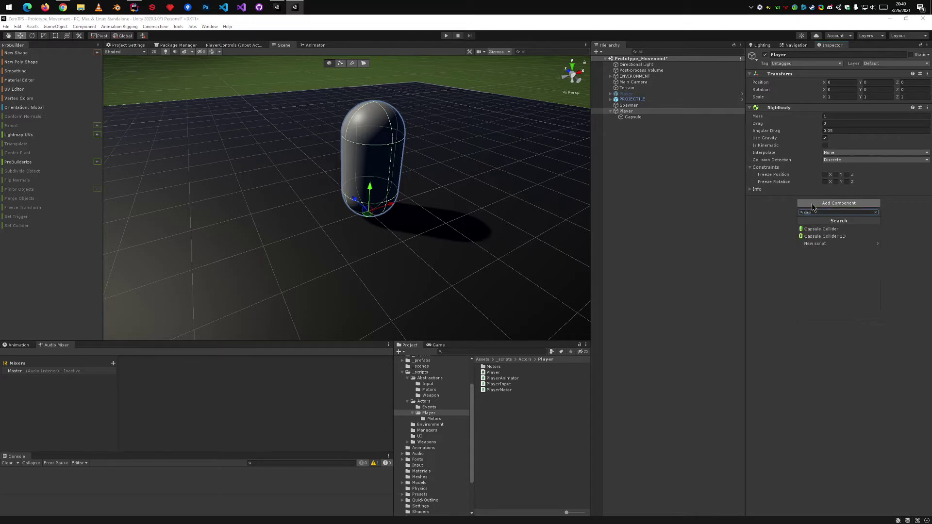
pyautogui.click(821, 229)
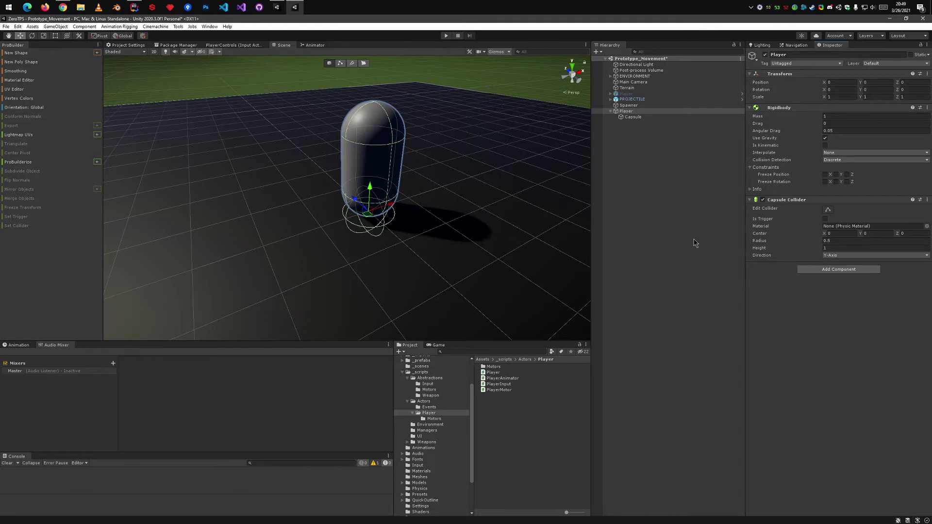
# Step: Set the Player's Capsule Collider height to 2 and its center Y to 1
pyautogui.click(837, 248)
pyautogui.write('2')
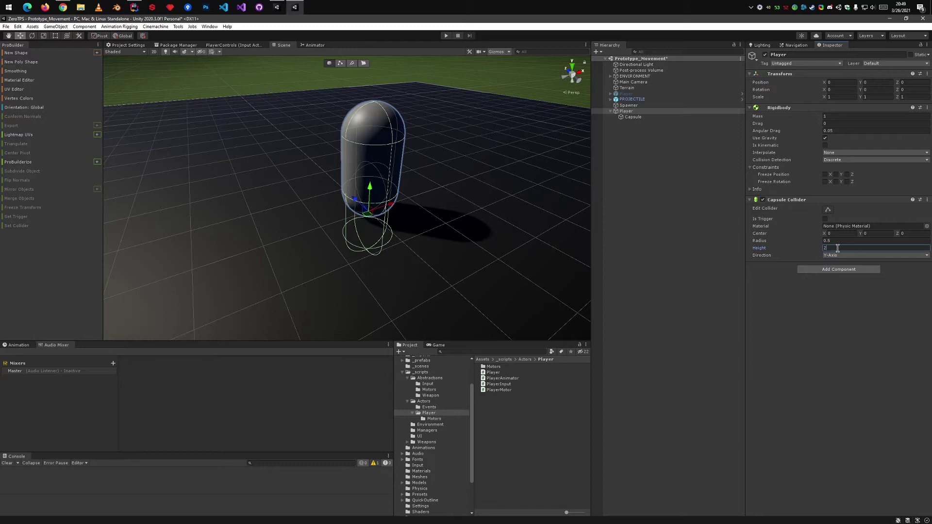
pyautogui.click(876, 233)
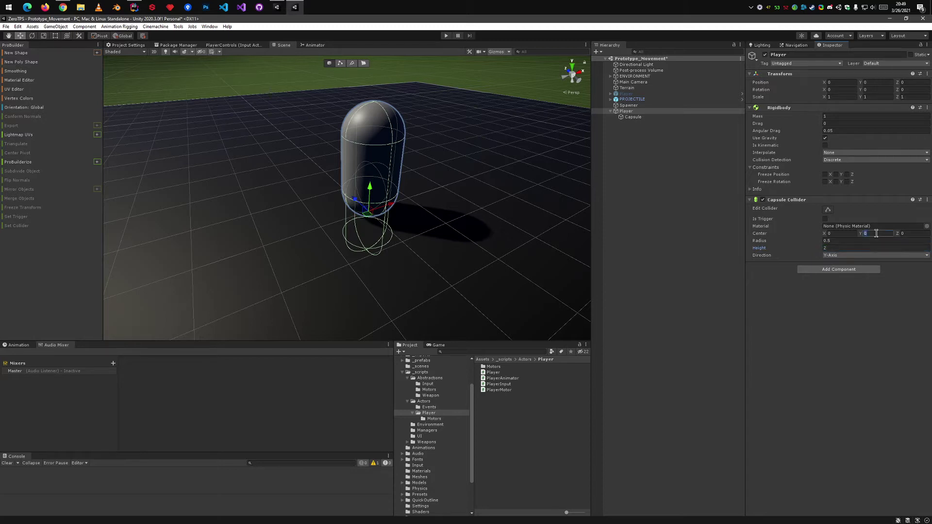
pyautogui.write('1')
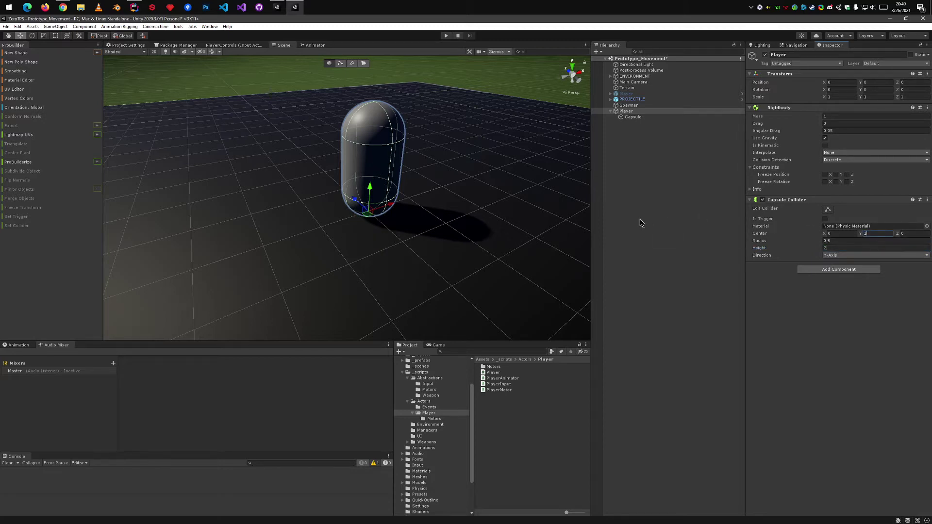
# Step: Remove the Rigidbody and Capsule Collider components from the Capsule child
pyautogui.click(641, 116)
pyautogui.rightClick(810, 138)
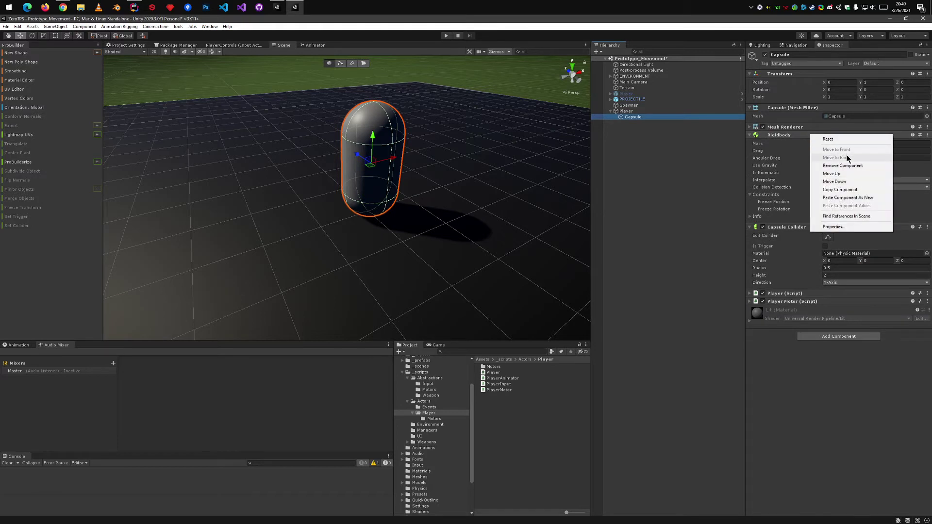
pyautogui.click(852, 166)
pyautogui.rightClick(811, 135)
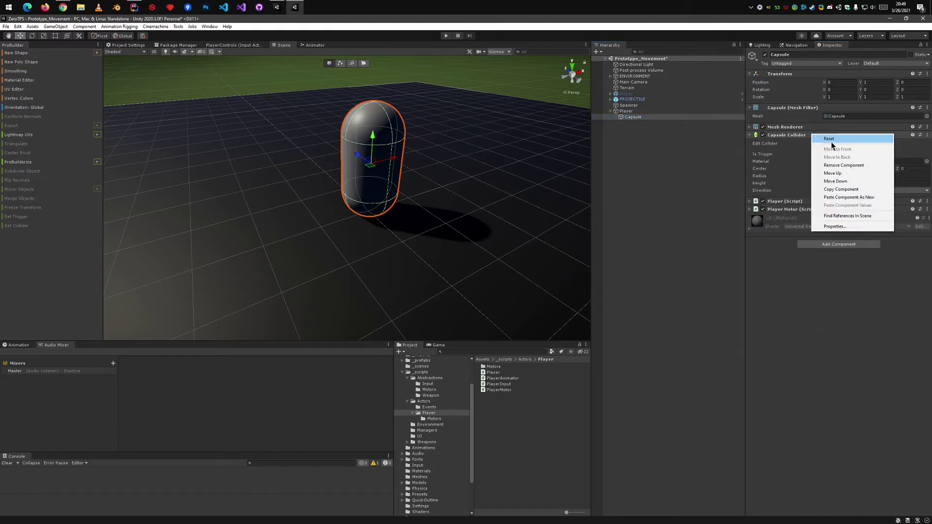
pyautogui.click(843, 165)
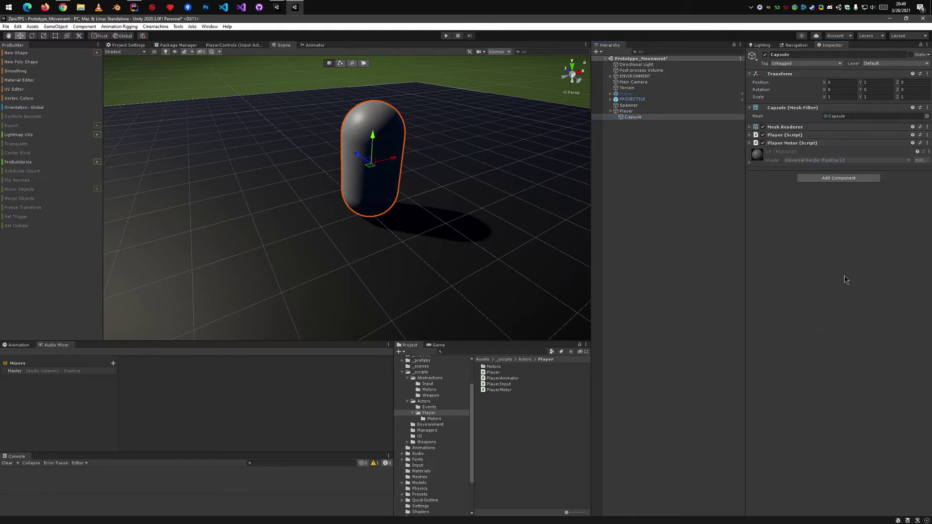
# Step: Freeze the Player parent's Rigidbody position on X, Y and Z and set its mass to 50
pyautogui.click(627, 111)
pyautogui.click(825, 174)
pyautogui.click(835, 174)
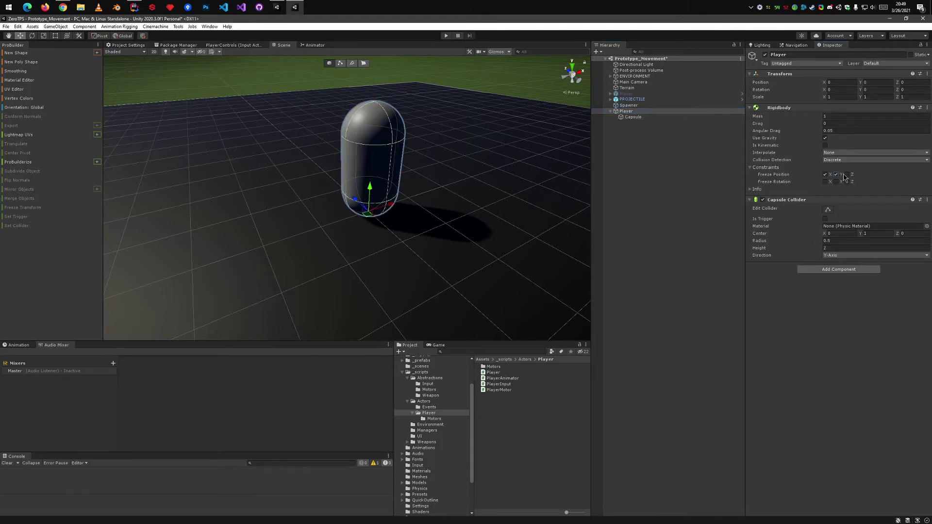
pyautogui.click(847, 174)
pyautogui.click(830, 116)
# Step: Copy the Player script component from the Capsule child and paste it as new on the Player parent
pyautogui.click(647, 118)
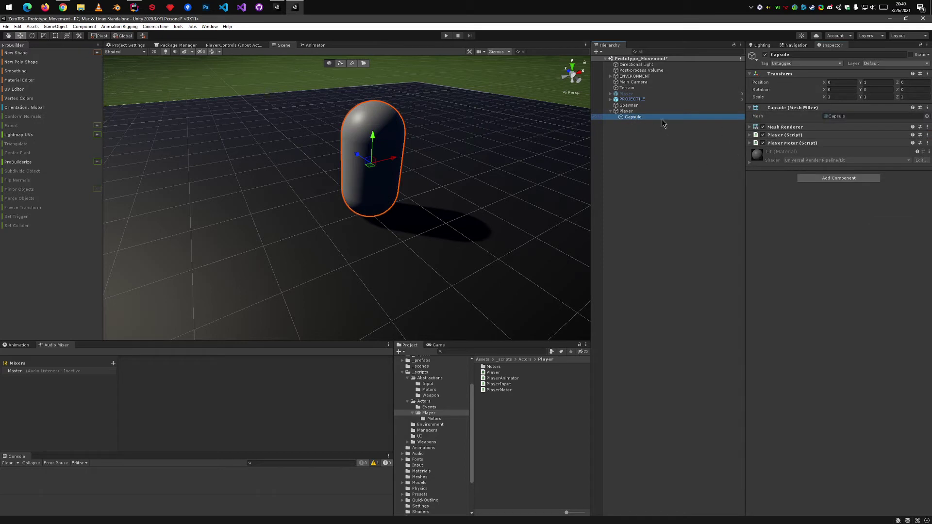
pyautogui.rightClick(806, 136)
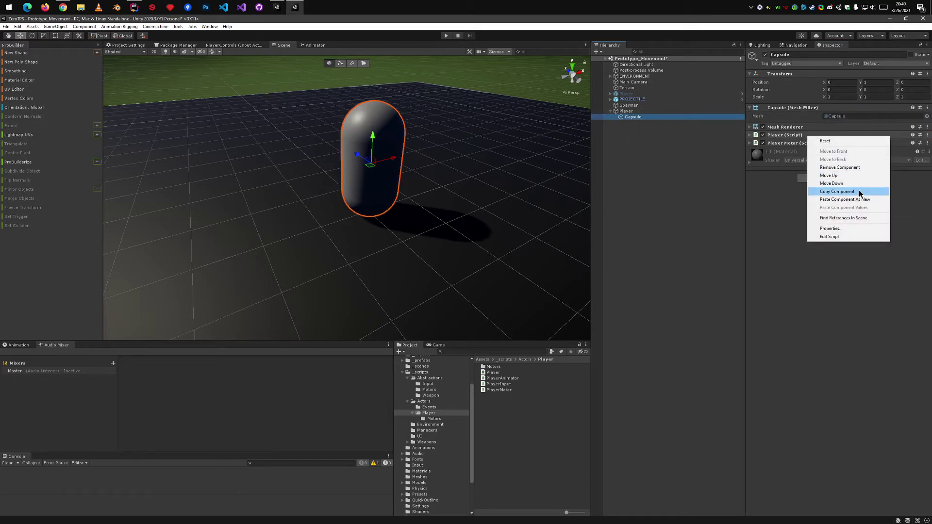
pyautogui.click(837, 191)
pyautogui.click(645, 111)
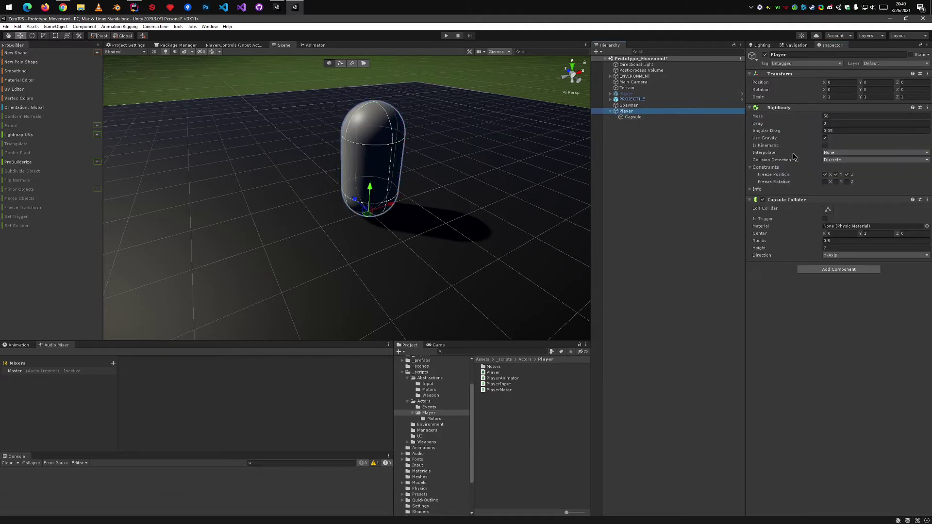
pyautogui.rightClick(808, 199)
pyautogui.click(855, 264)
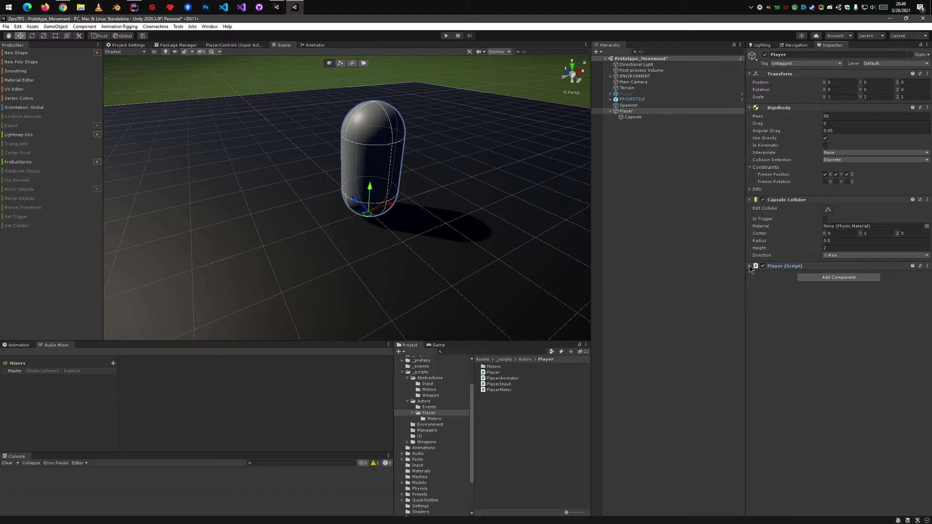
# Step: Copy the Player Motor script component from the Capsule child and paste it as new on the Player parent
pyautogui.click(632, 117)
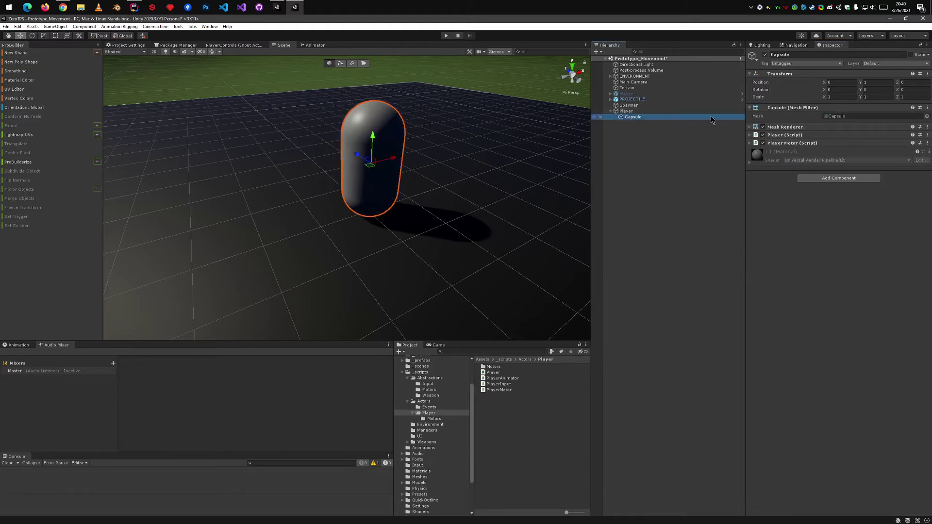
pyautogui.click(751, 143)
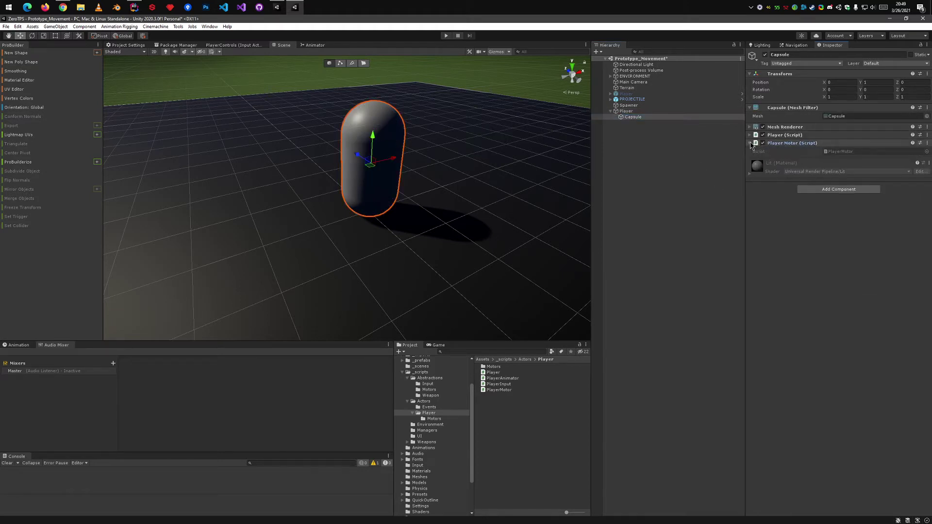
pyautogui.rightClick(819, 144)
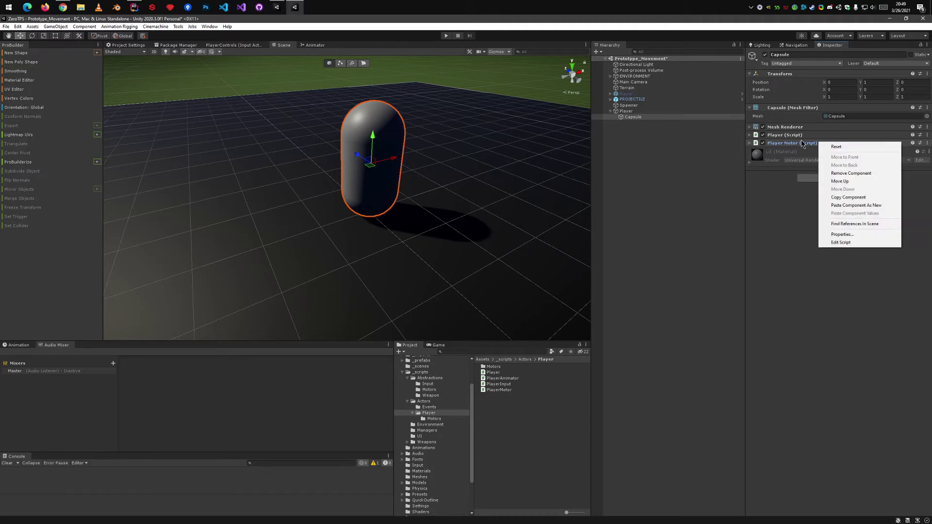
pyautogui.click(865, 198)
pyautogui.click(626, 112)
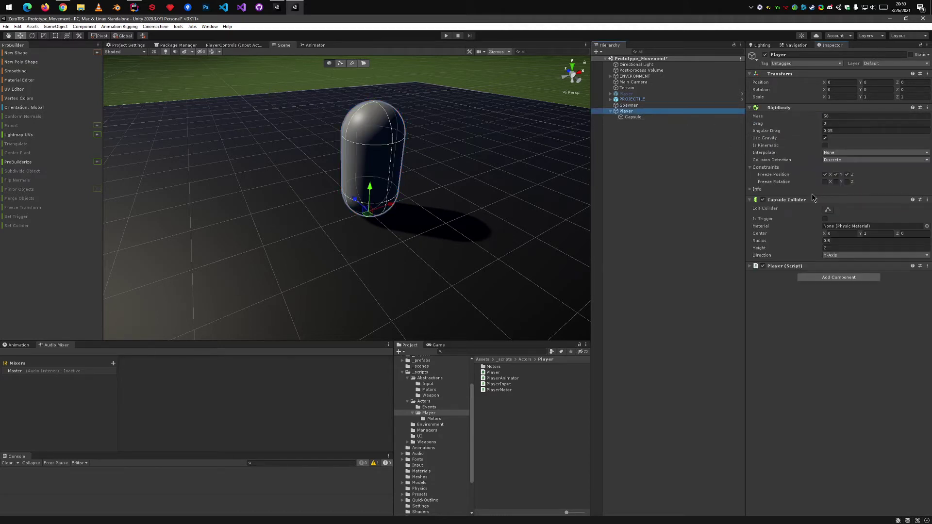
pyautogui.rightClick(810, 199)
pyautogui.click(855, 273)
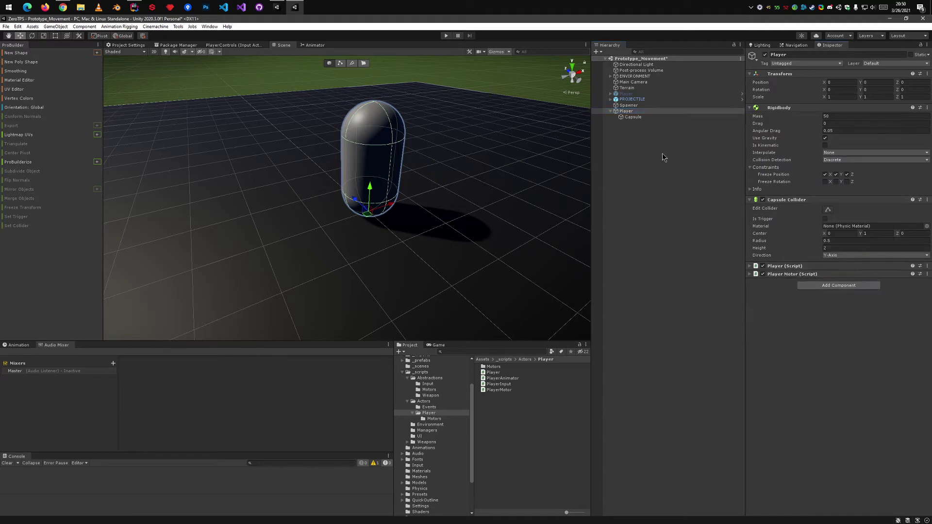
# Step: Remove the Player Motor and Player script components from the Capsule child
pyautogui.click(646, 117)
pyautogui.rightClick(789, 144)
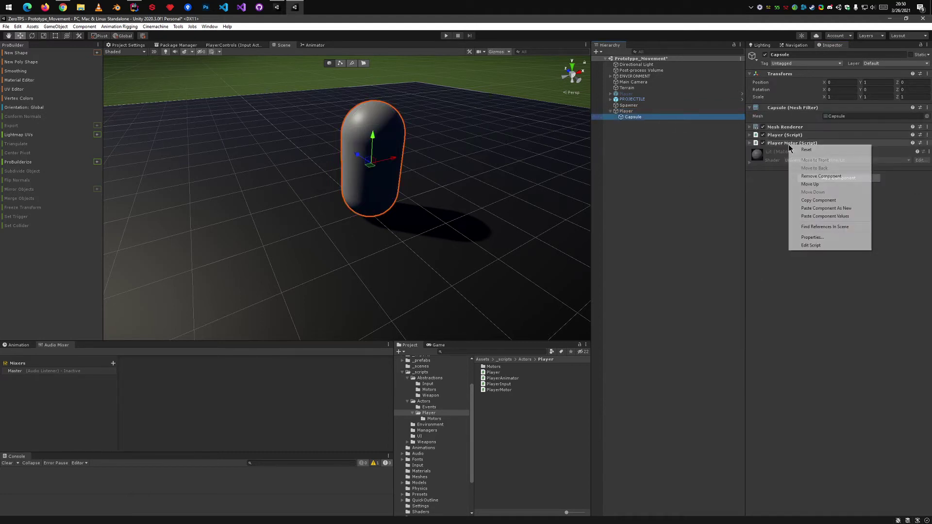
pyautogui.click(836, 176)
pyautogui.rightClick(803, 135)
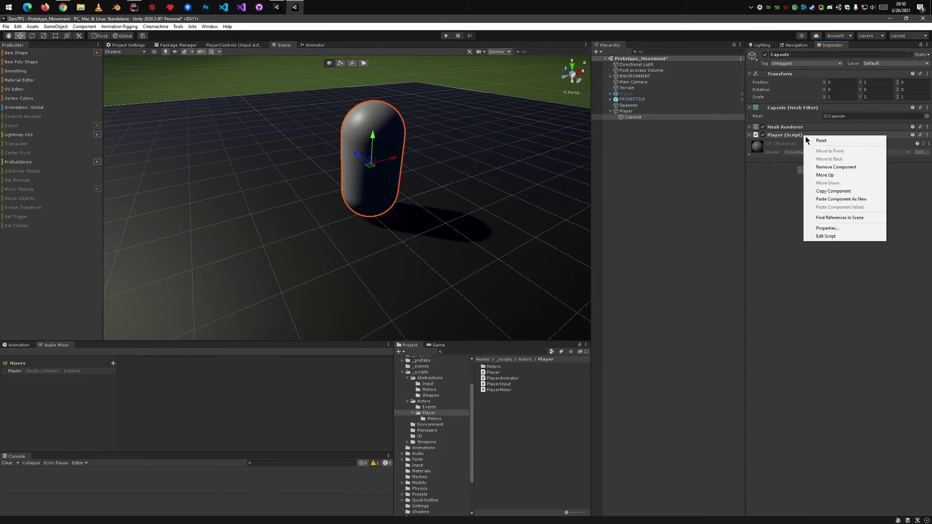
pyautogui.click(842, 167)
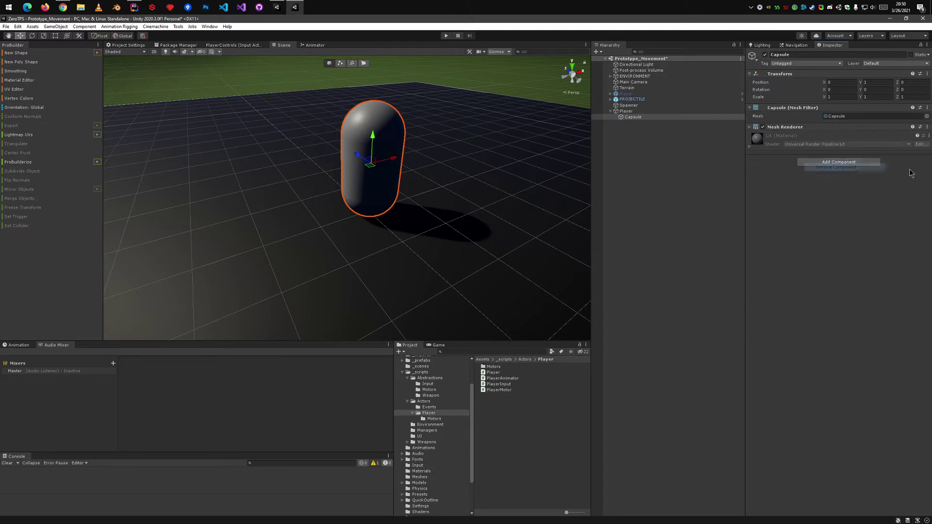
# Step: Rename the Player's Capsule child object to GFX
pyautogui.click(646, 110)
pyautogui.click(647, 117)
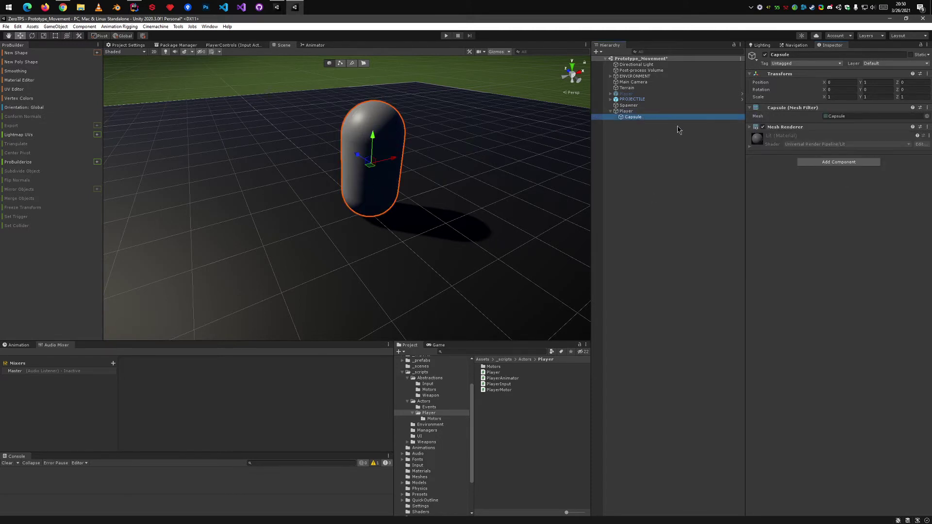
pyautogui.press('F2')
pyautogui.write('GFX')
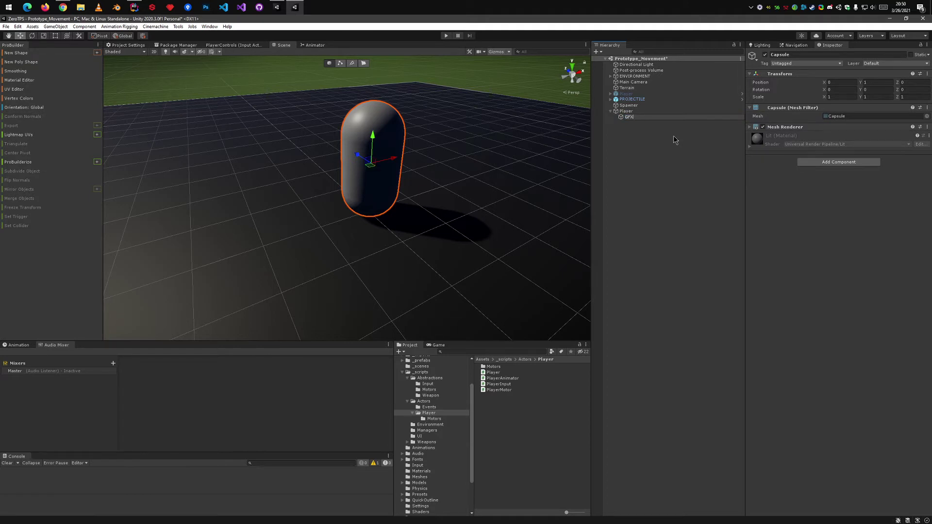
pyautogui.press('Return')
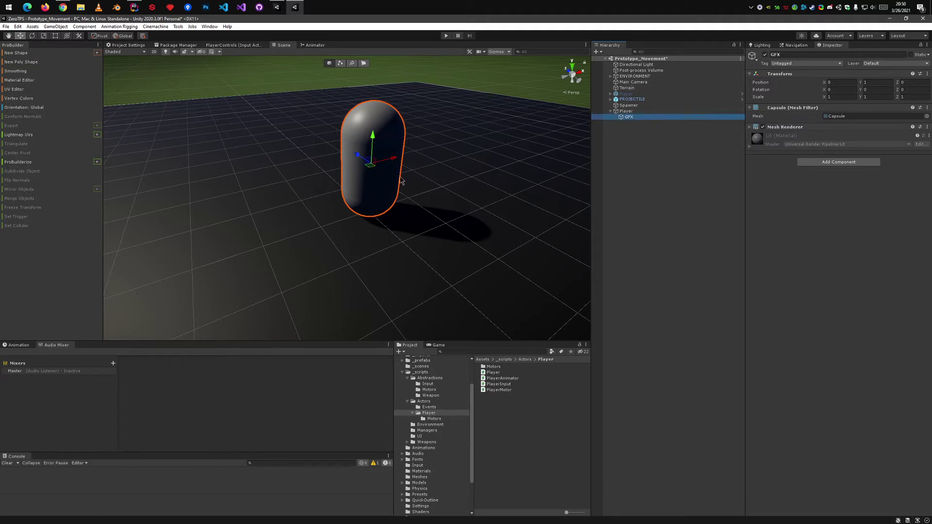
# Step: Deactivate the GFX child object and select the Player parent to show its collider outline
pyautogui.click(628, 111)
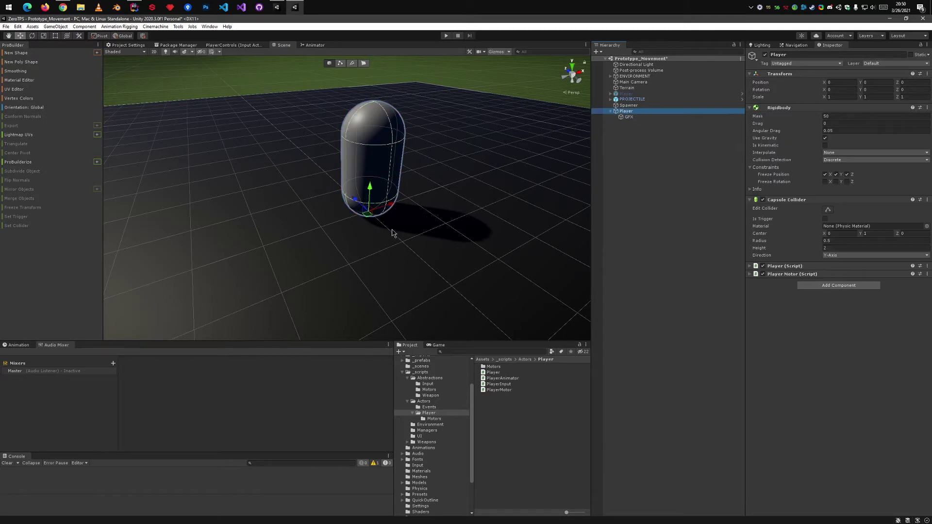
pyautogui.click(647, 116)
pyautogui.click(766, 55)
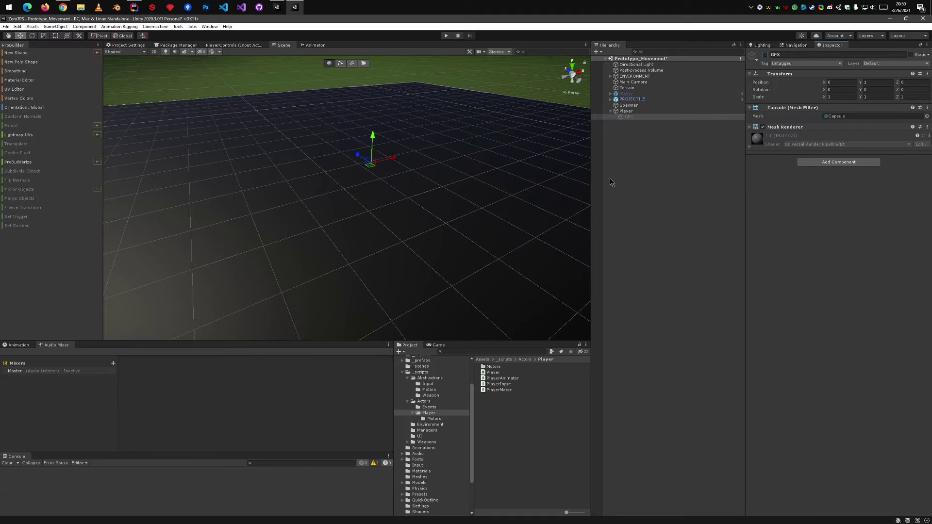
pyautogui.click(626, 111)
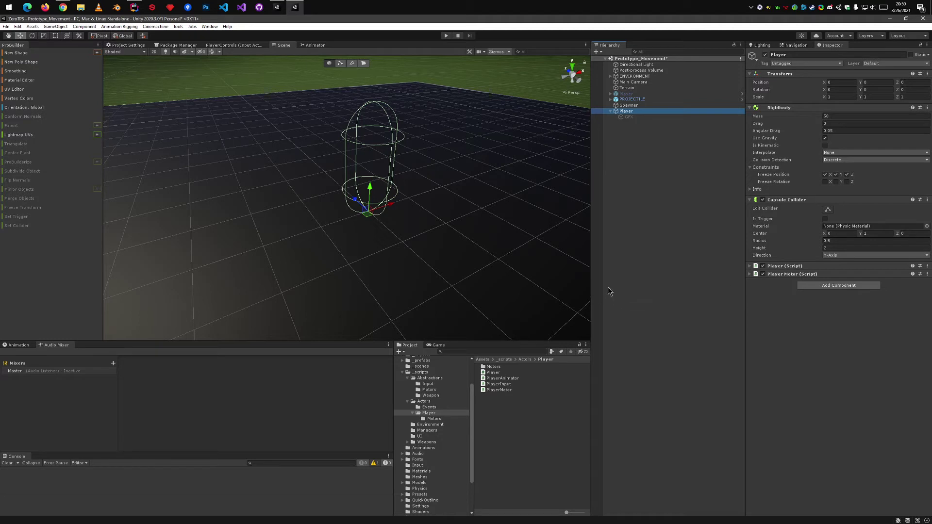
# Step: Add the Cyber_Female_01 mesh as a child of Player and apply the Cyber_Female_01 material to it
pyautogui.click(419, 478)
pyautogui.moveTo(495, 368); pyautogui.dragTo(648, 115)
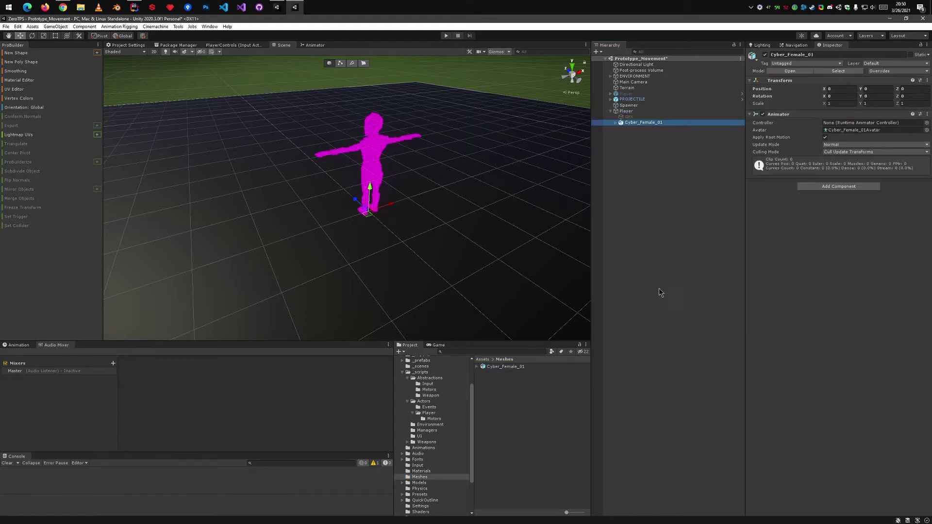
pyautogui.click(420, 471)
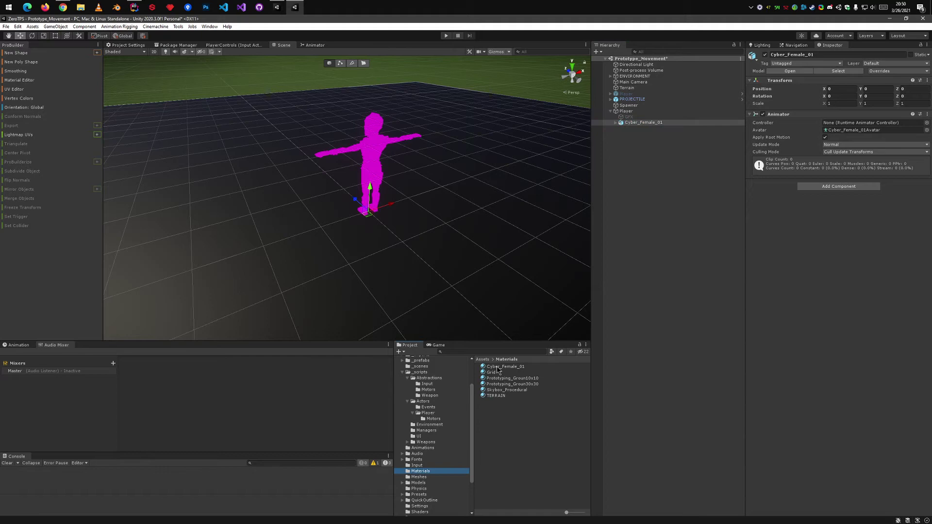
pyautogui.moveTo(498, 368); pyautogui.dragTo(371, 149)
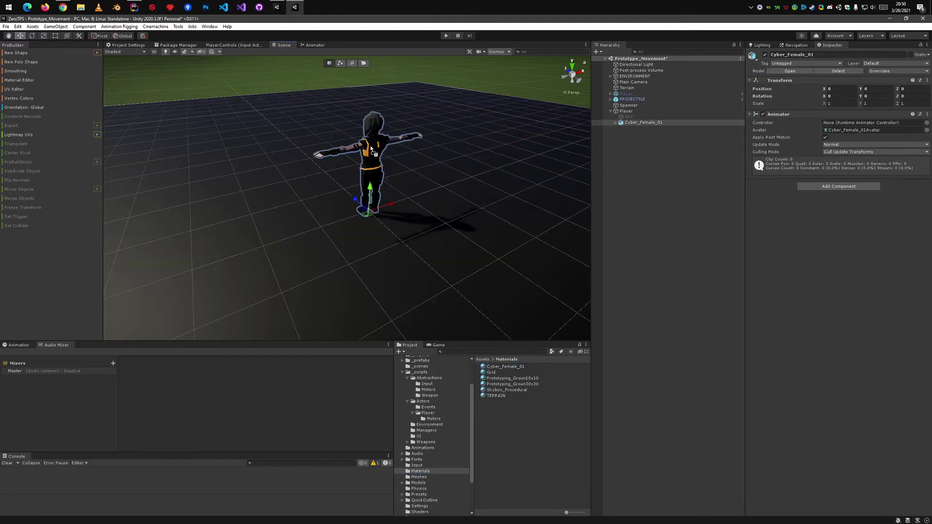
# Step: Compare the components of the Player parent with the Animator on its Cyber_Female_01 child, leaving the child selected
pyautogui.click(626, 111)
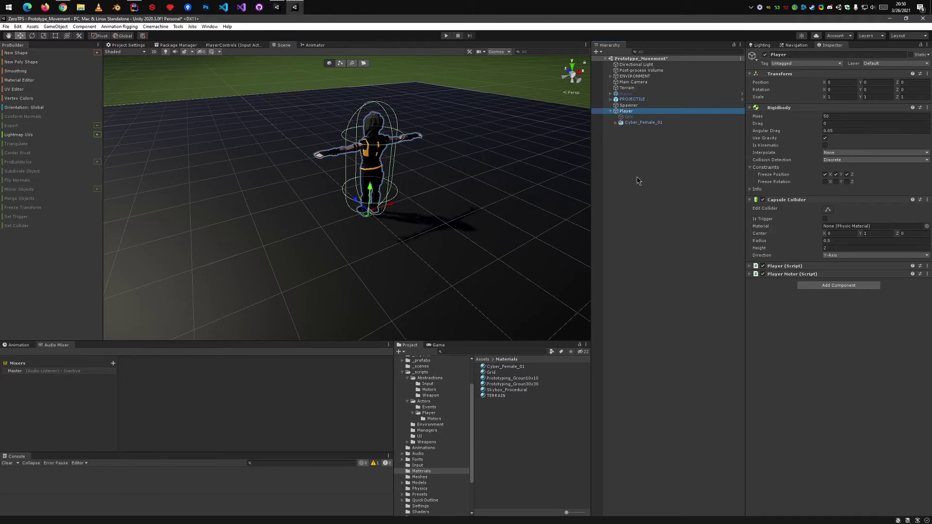
pyautogui.click(650, 123)
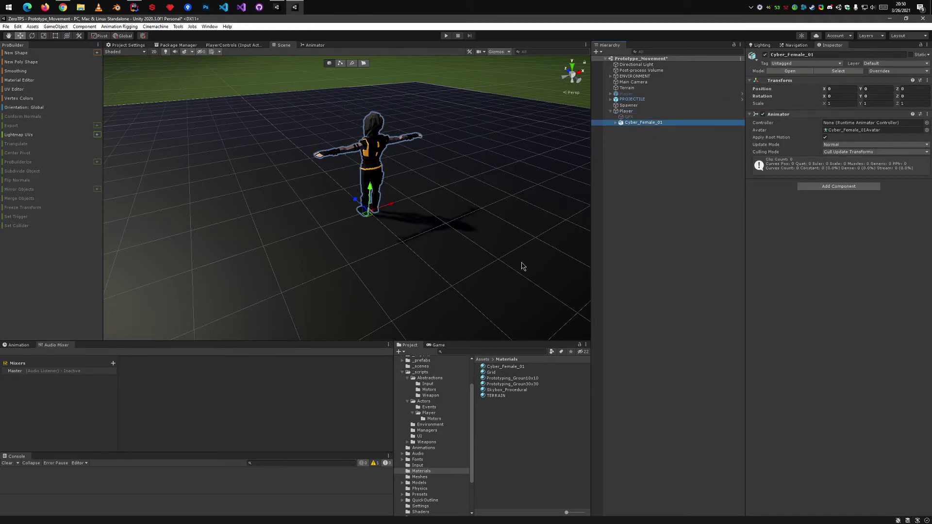
pyautogui.rightClick(808, 118)
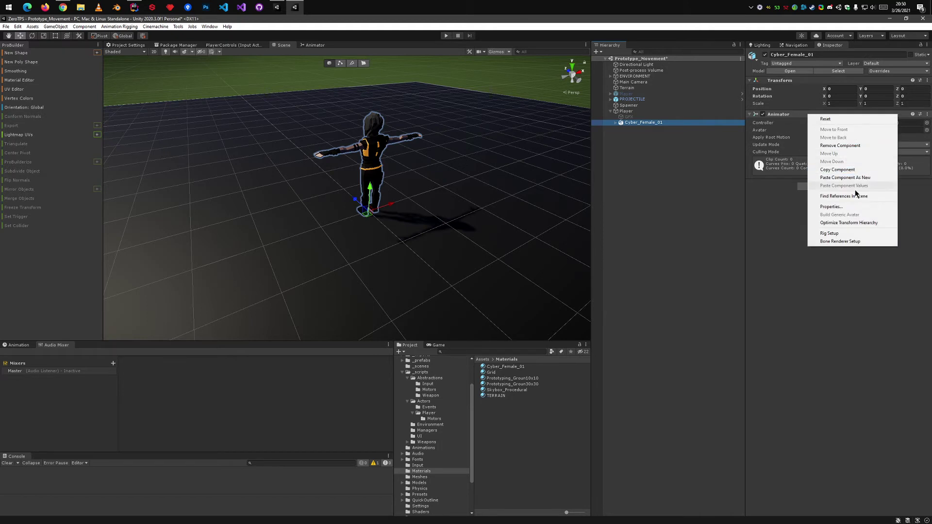
pyautogui.click(639, 112)
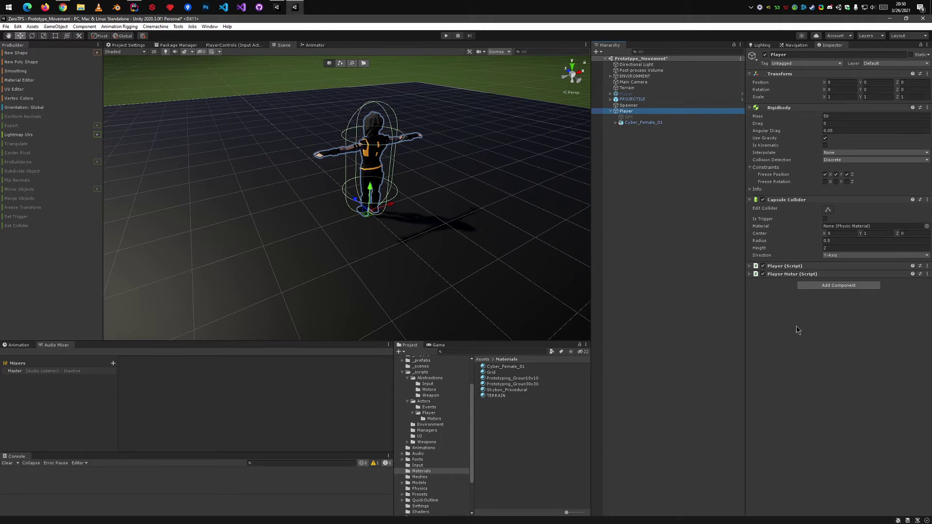
pyautogui.click(645, 122)
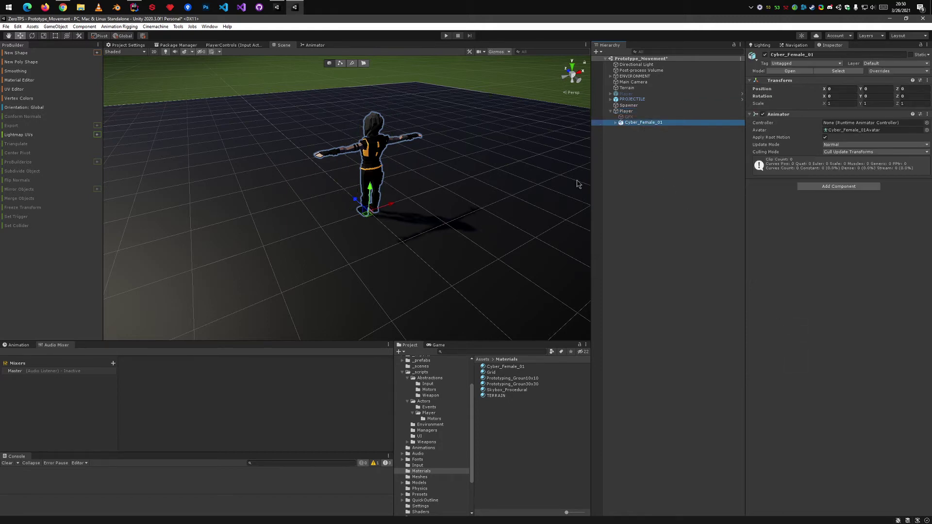
# Step: Switch to Rider and highlight "InChildren" in the Animator lookup of the Start method in Player.cs
pyautogui.click(134, 6)
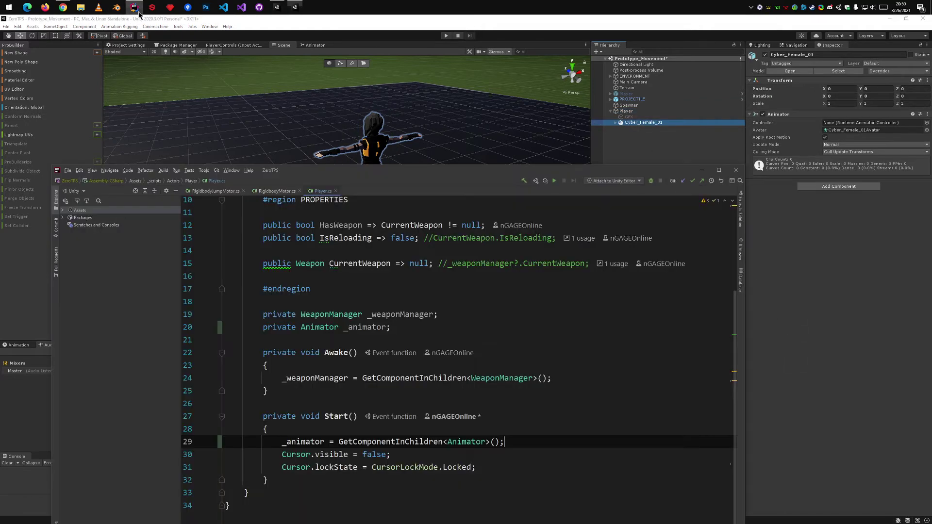
pyautogui.click(396, 437)
pyautogui.tripleClick(396, 437)
pyautogui.moveTo(396, 437); pyautogui.dragTo(442, 440)
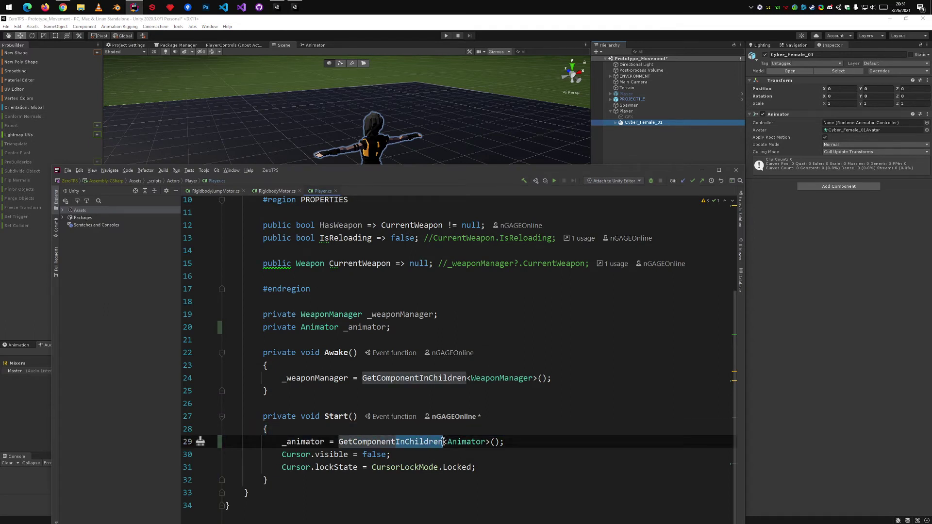
# Step: Try the Animator lookup in the Start method without "InChildren" and inspect the Player parent's own components in Unity
pyautogui.press('BackSpace')
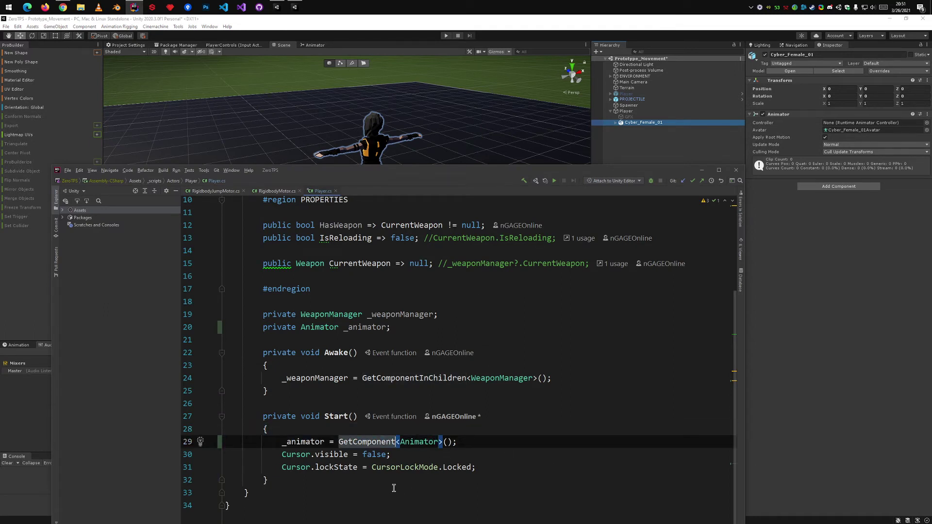
pyautogui.click(640, 112)
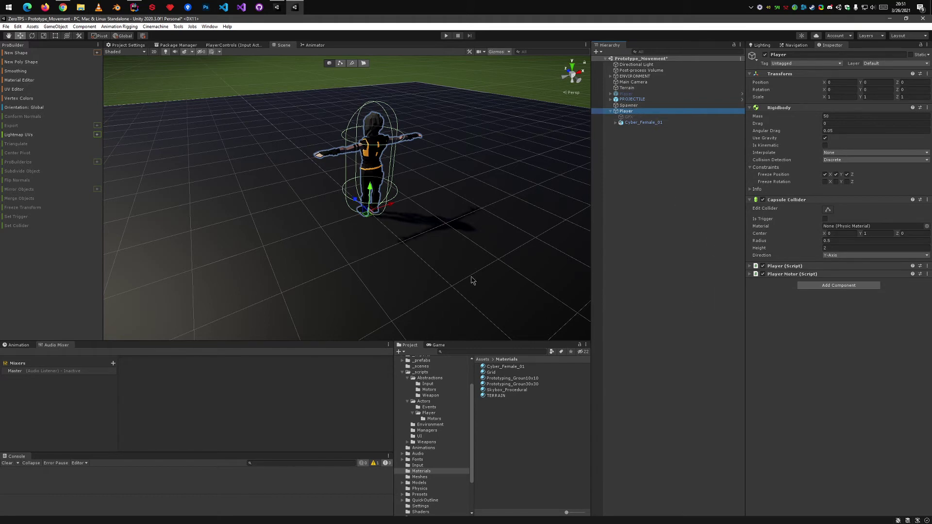
pyautogui.click(134, 7)
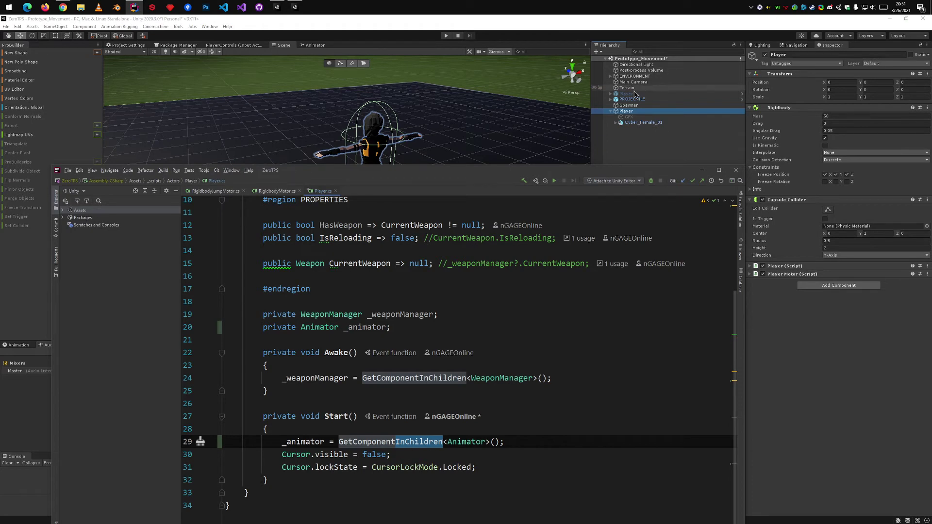
pyautogui.click(634, 127)
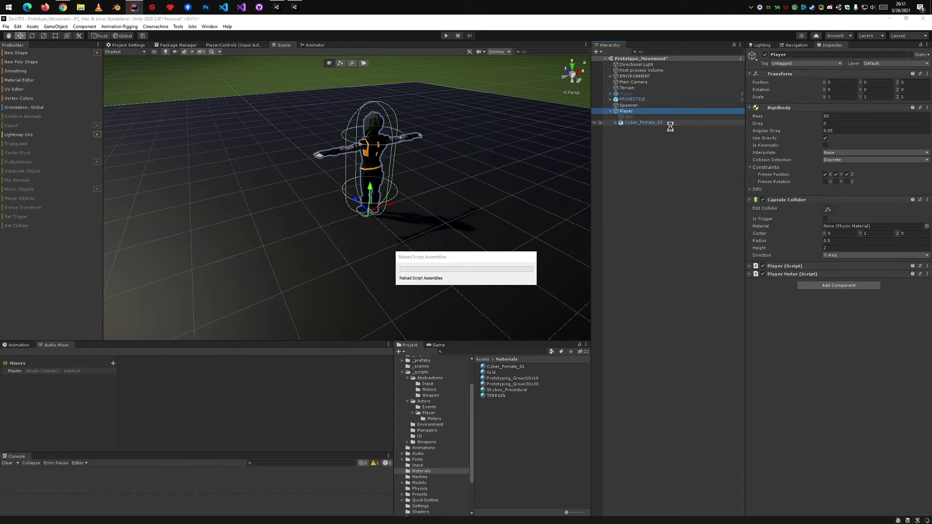
pyautogui.click(667, 124)
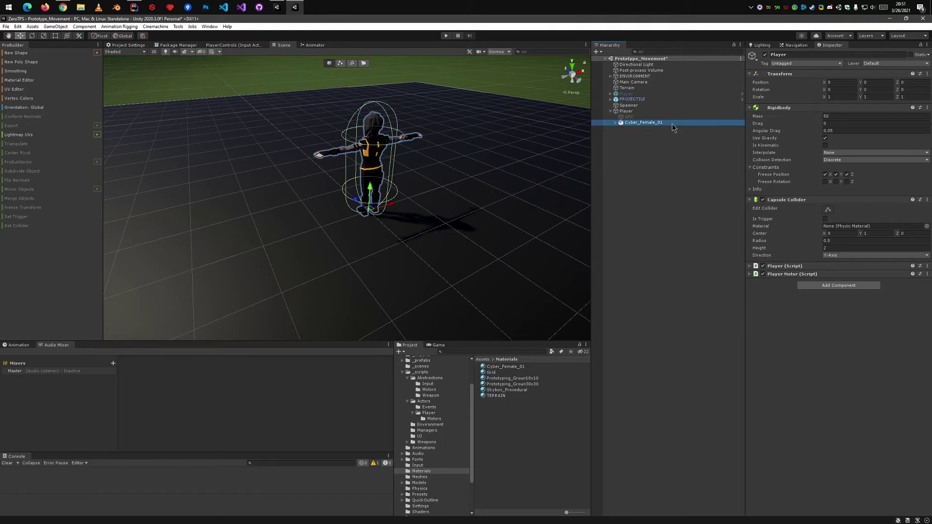
pyautogui.click(651, 159)
pyautogui.hotkey('ctrl', 'z')
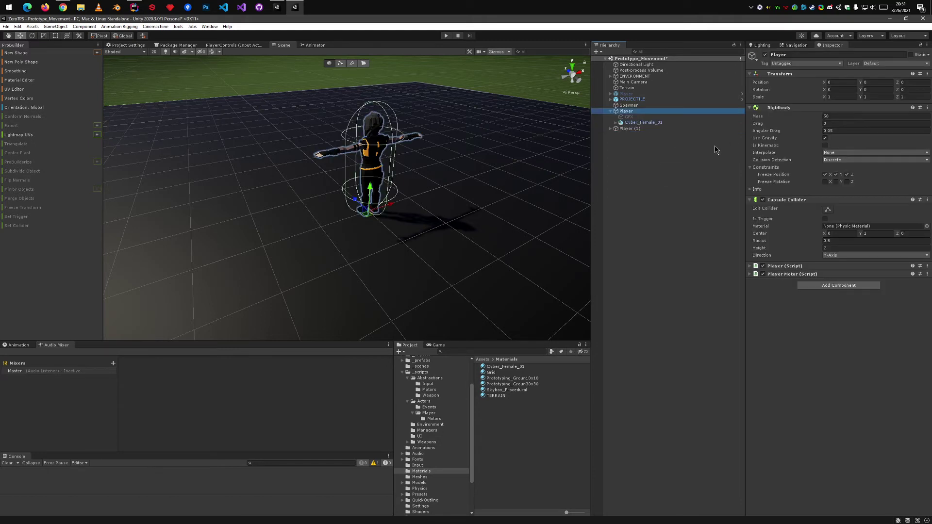
pyautogui.hotkey('ctrl', 'z')
# Step: Duplicate the Cyber_Female_01 child under Player and rename the copy Cyber_Male_01
pyautogui.click(662, 122)
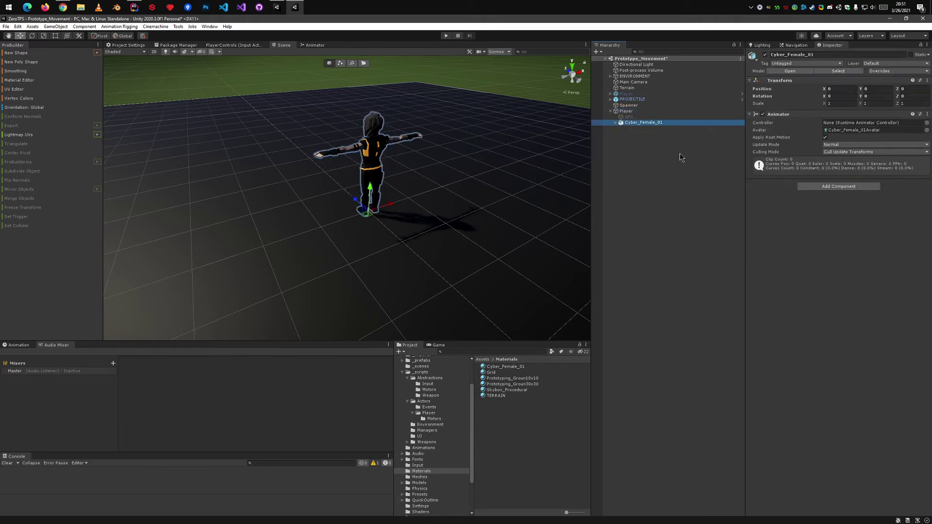
pyautogui.hotkey('ctrl', 'd')
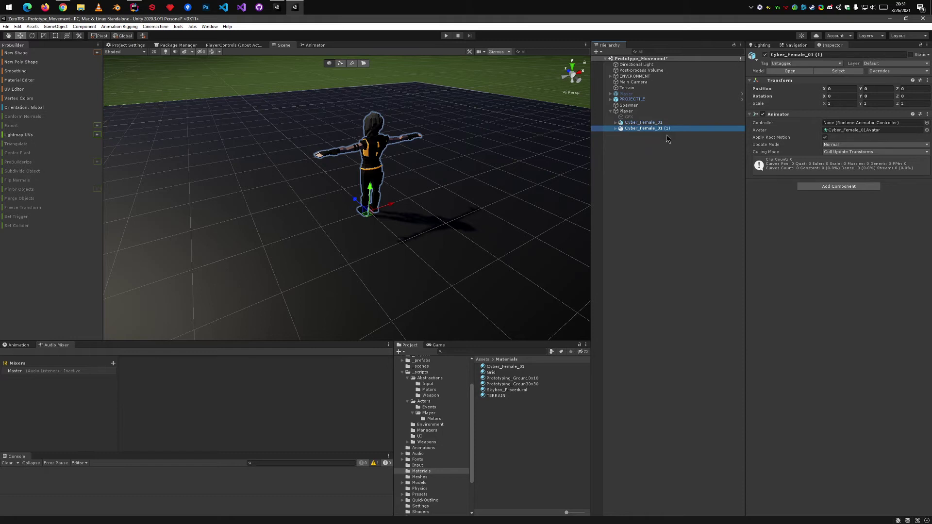
pyautogui.press('F2')
pyautogui.press('Return')
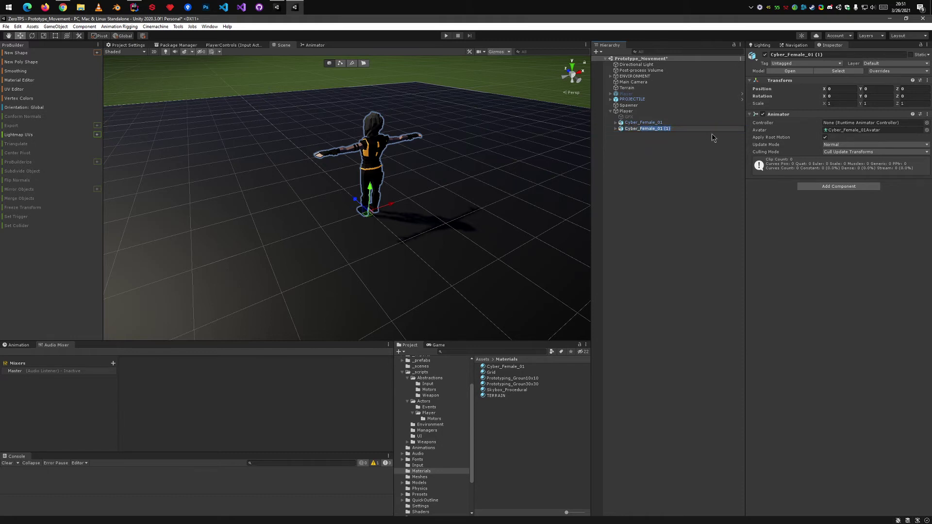
pyautogui.write('Cyber_Male_01')
pyautogui.press('Return')
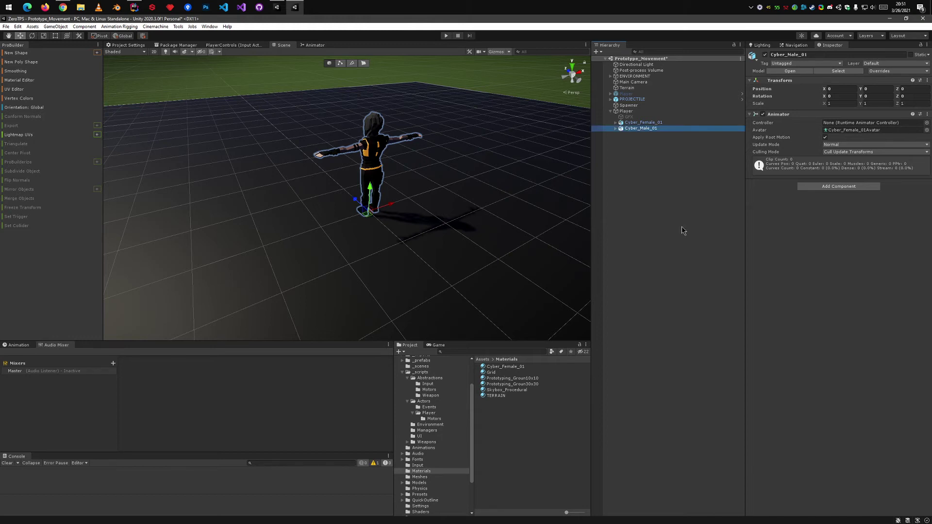
# Step: Deactivate Cyber_Male_01 while keeping Cyber_Female_01 active, and compare the Animator components of both characters
pyautogui.click(643, 122)
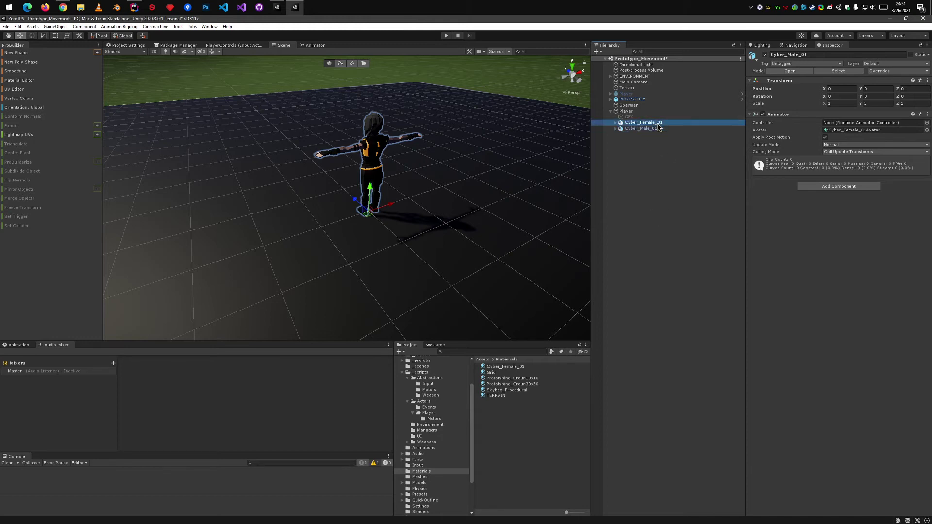
pyautogui.click(765, 54)
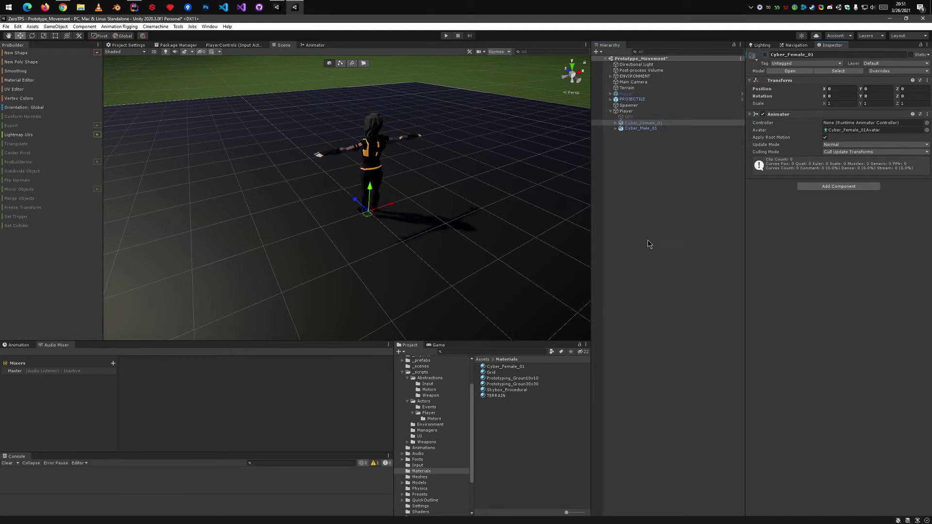
pyautogui.click(654, 129)
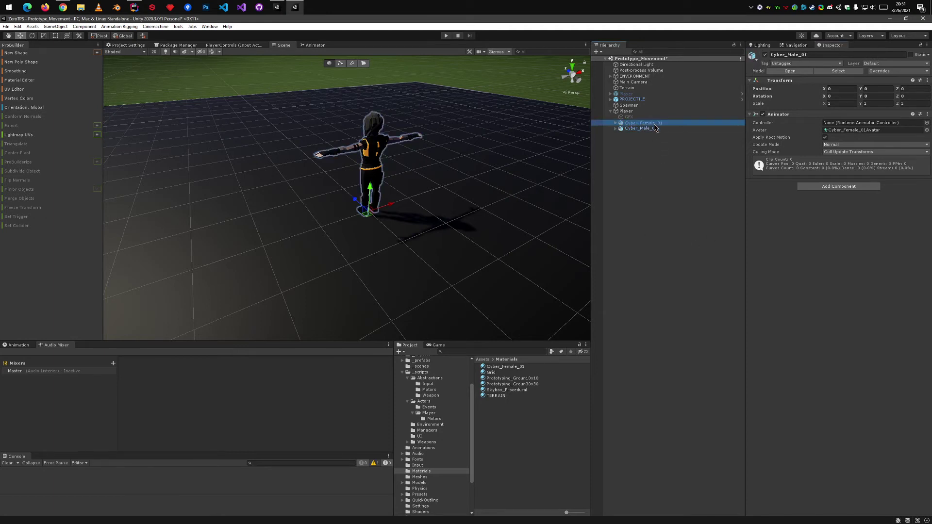
pyautogui.click(765, 56)
pyautogui.click(765, 55)
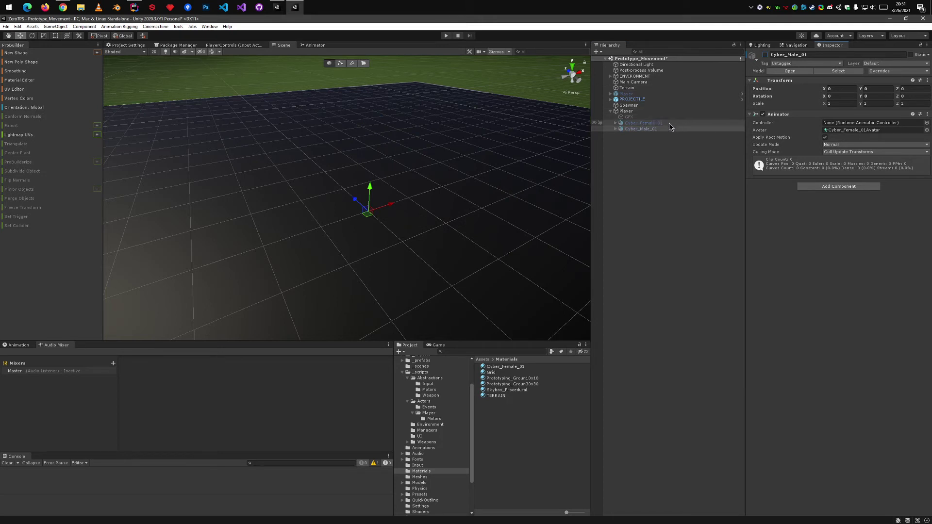
pyautogui.click(643, 122)
pyautogui.click(765, 54)
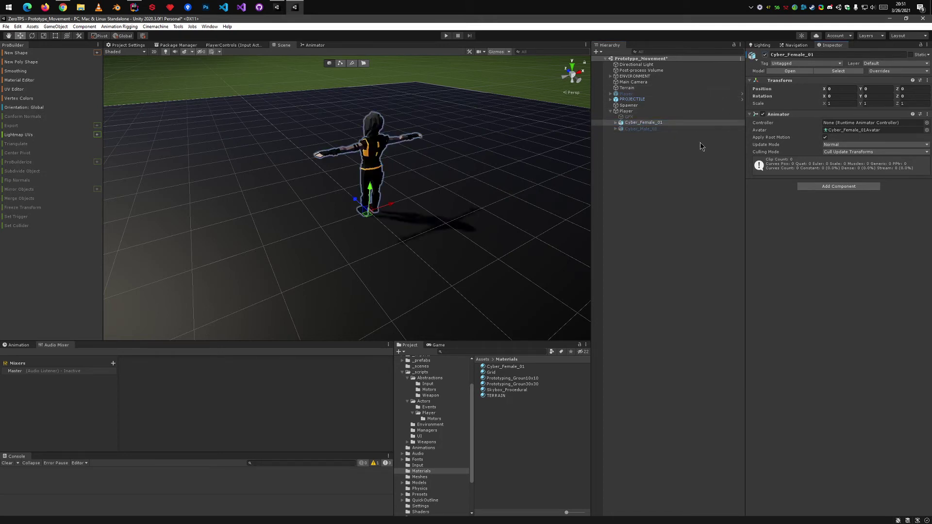
pyautogui.click(656, 129)
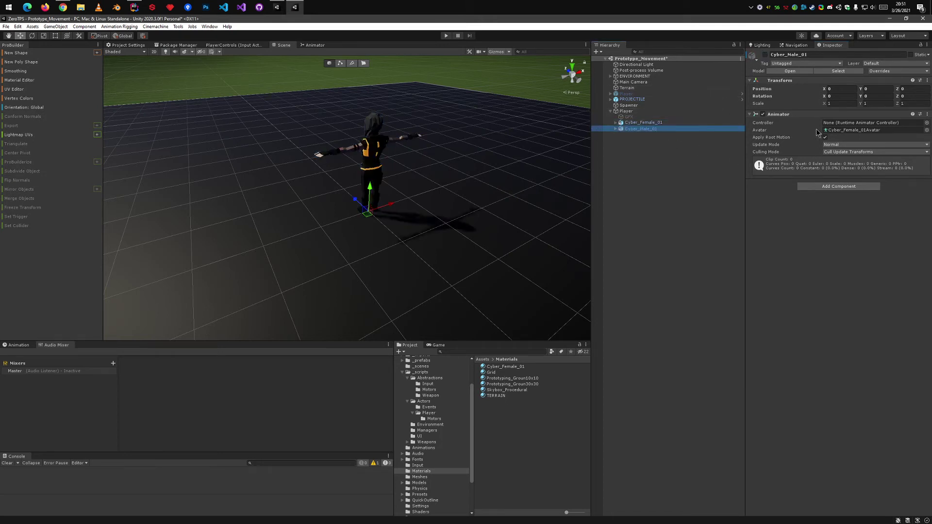
pyautogui.click(667, 123)
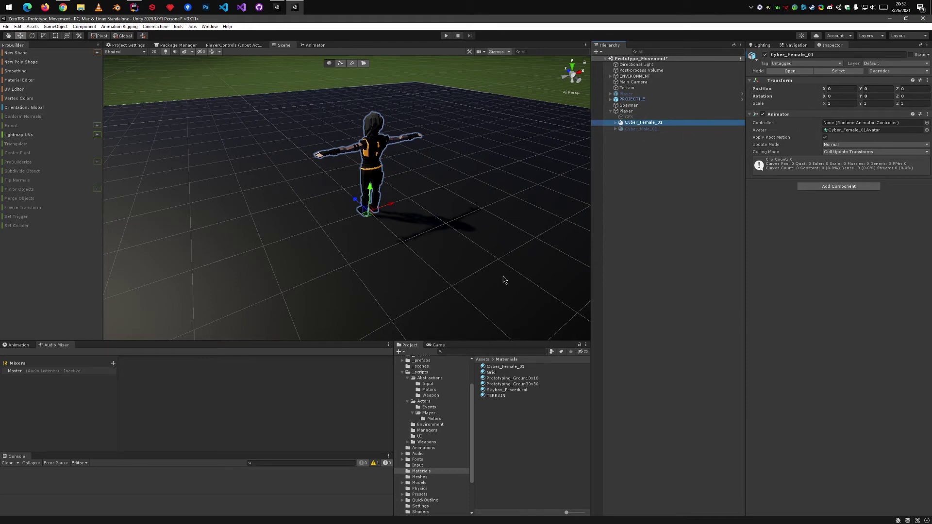
# Step: Switch to Rider and highlight GetComponentInChildren in the Animator lookup of the Start method
pyautogui.click(134, 6)
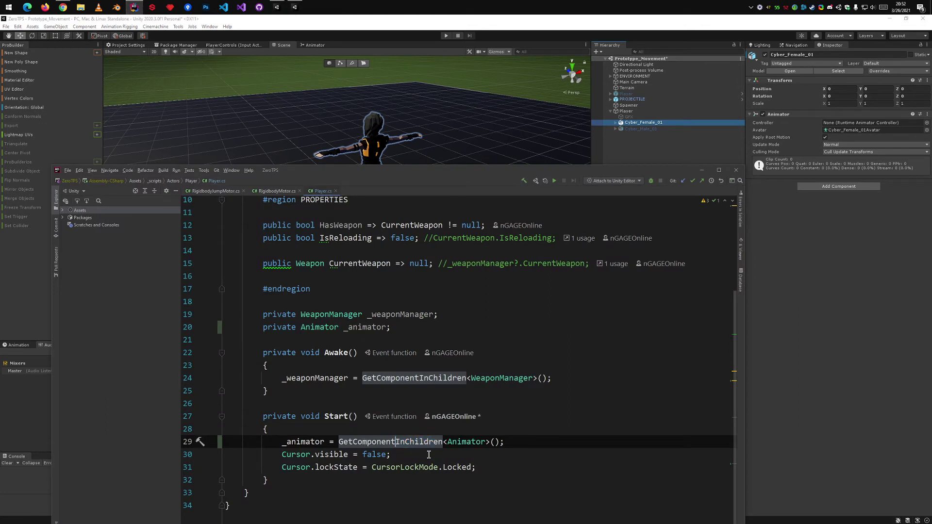
pyautogui.click(407, 455)
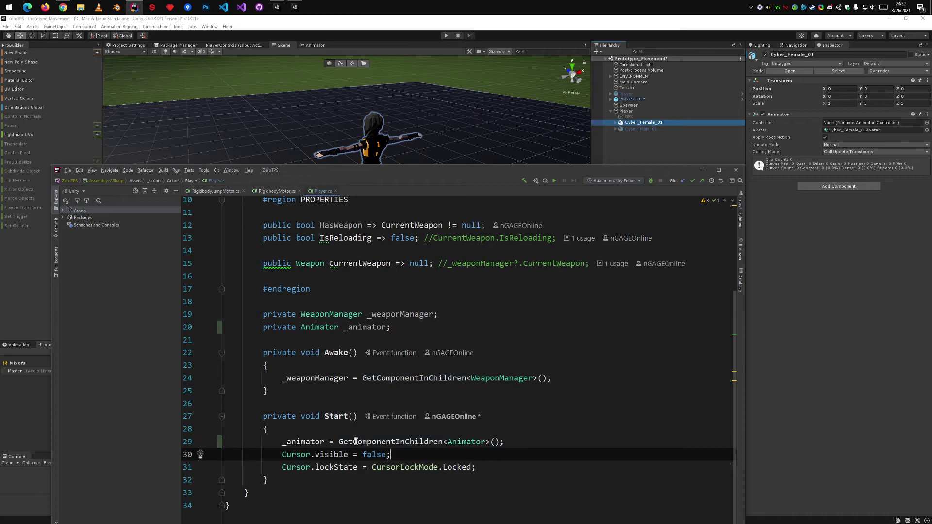
pyautogui.moveTo(340, 442); pyautogui.dragTo(443, 442)
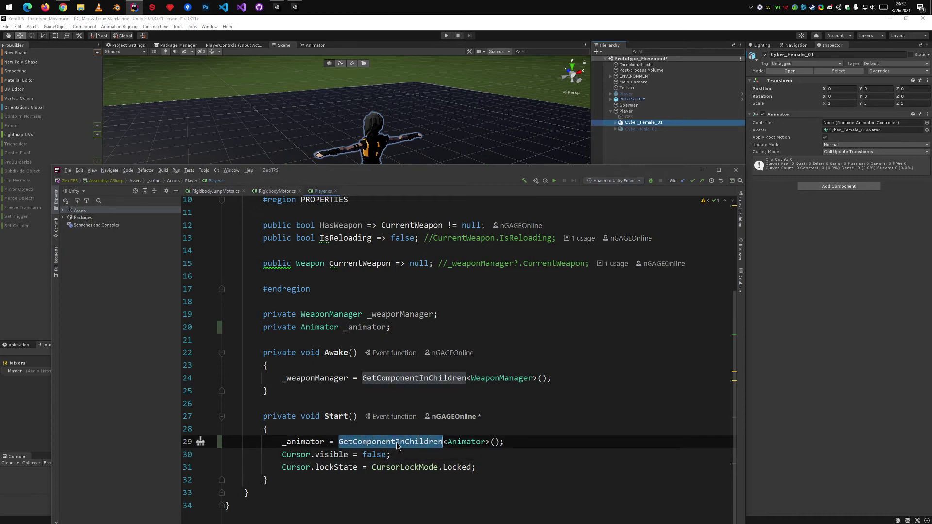
pyautogui.moveTo(439, 444)
pyautogui.click(397, 302)
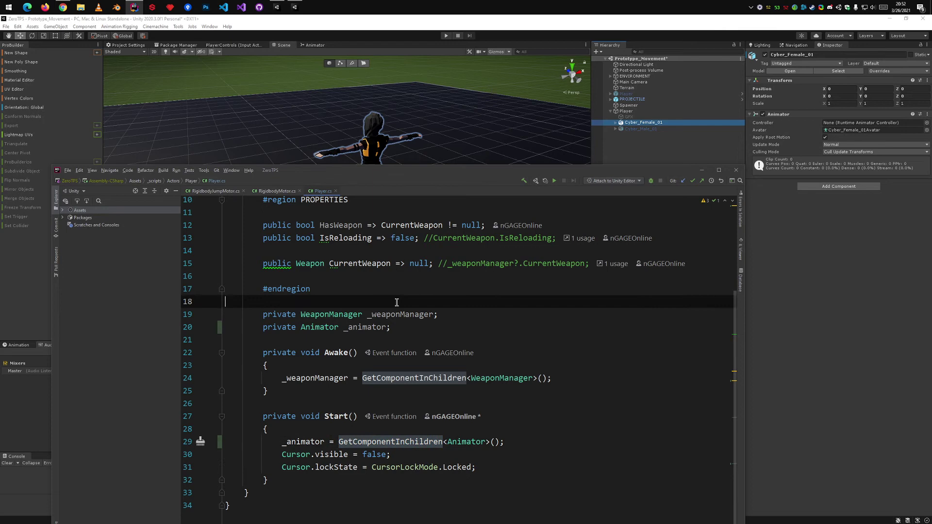
# Step: Add the [SerializeField] attribute in front of the private Animator _animator field in Player.cs
pyautogui.click(437, 331)
pyautogui.press('Home')
pyautogui.write('[')
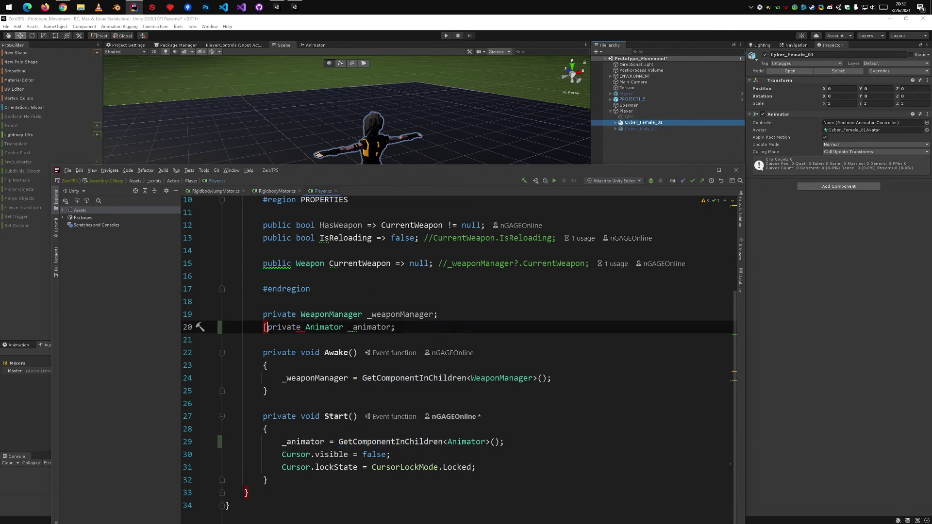
pyautogui.write('Serializable')
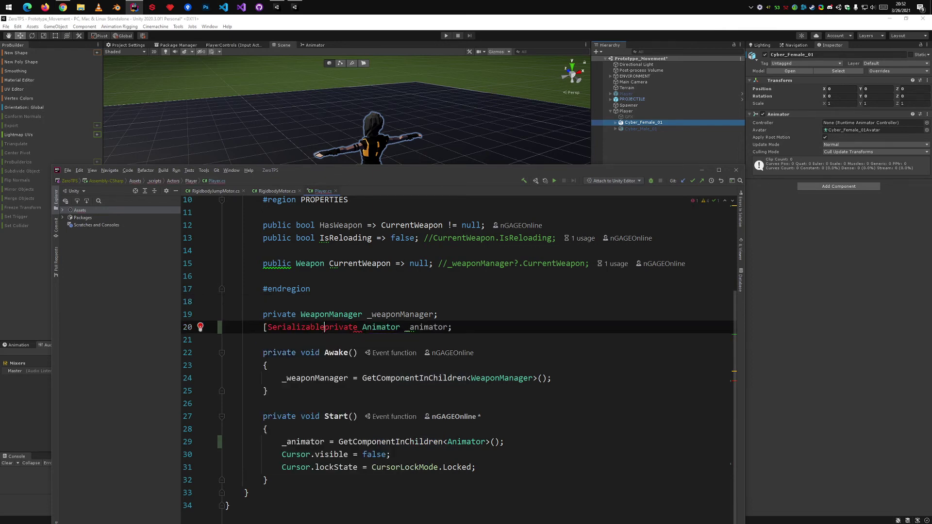
pyautogui.press('BackSpace')
pyautogui.press('BackSpace')
pyautogui.press('BackSpace')
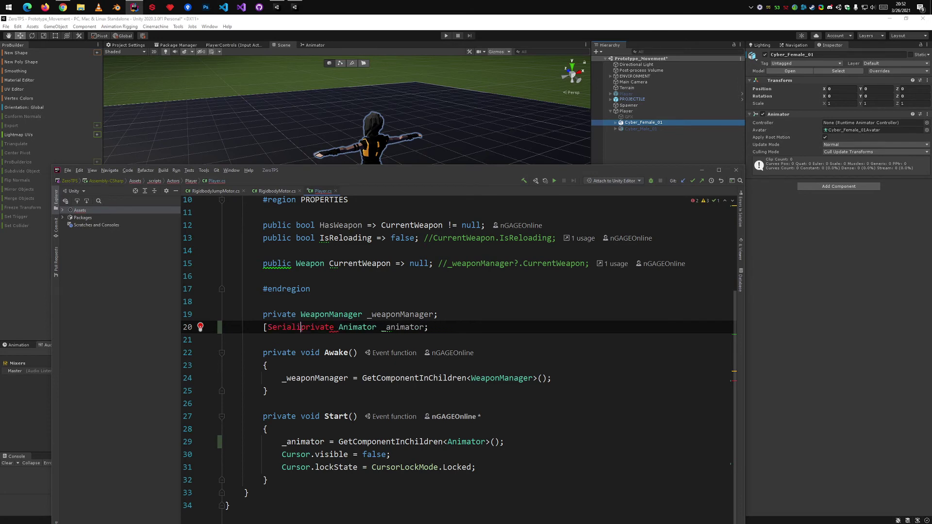
pyautogui.press('BackSpace')
pyautogui.write('izeF')
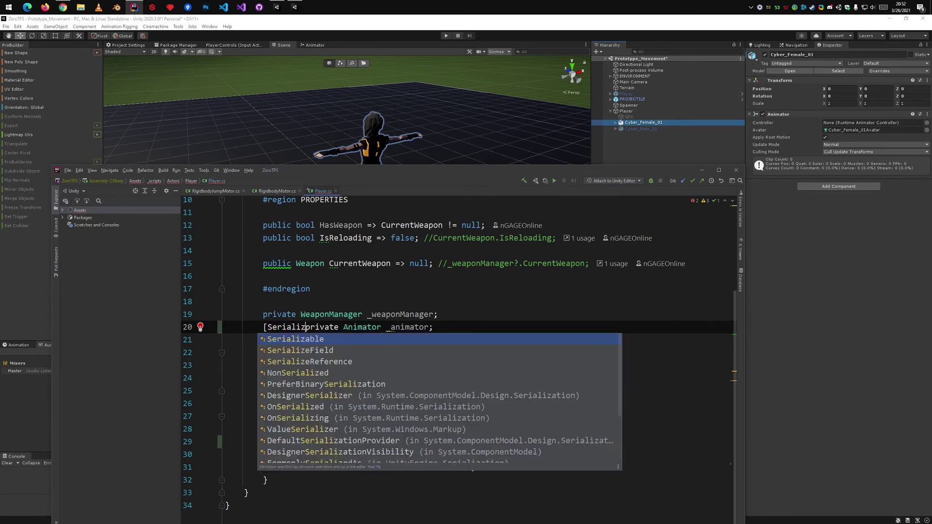
pyautogui.press('Return')
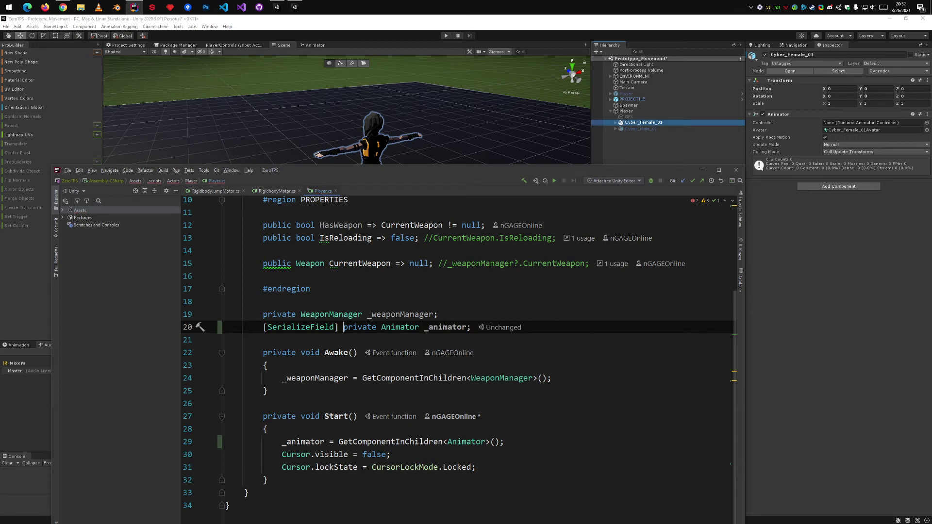
# Step: Switch to Unity and assign Cyber_Female_01 to the Player script's Animator reference, replacing it with Cyber_Male_01
pyautogui.click(645, 111)
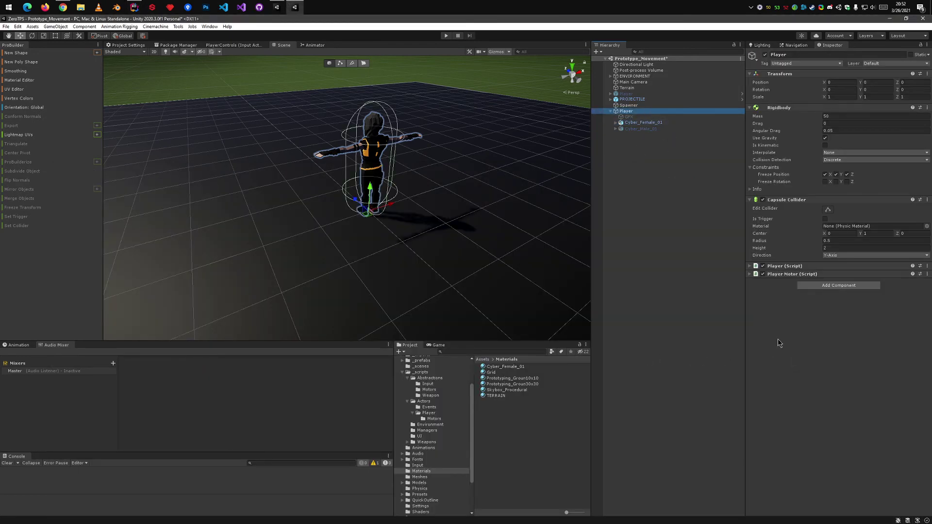
pyautogui.click(751, 267)
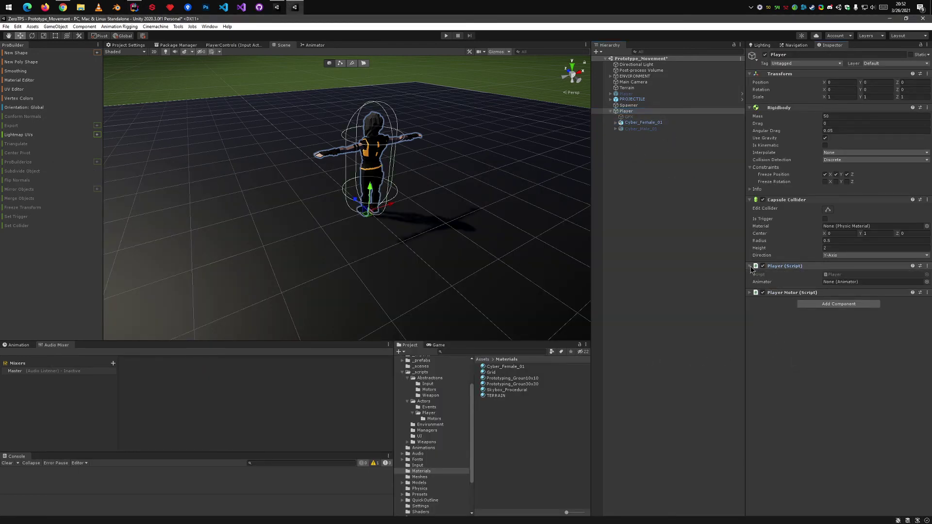
pyautogui.click(757, 283)
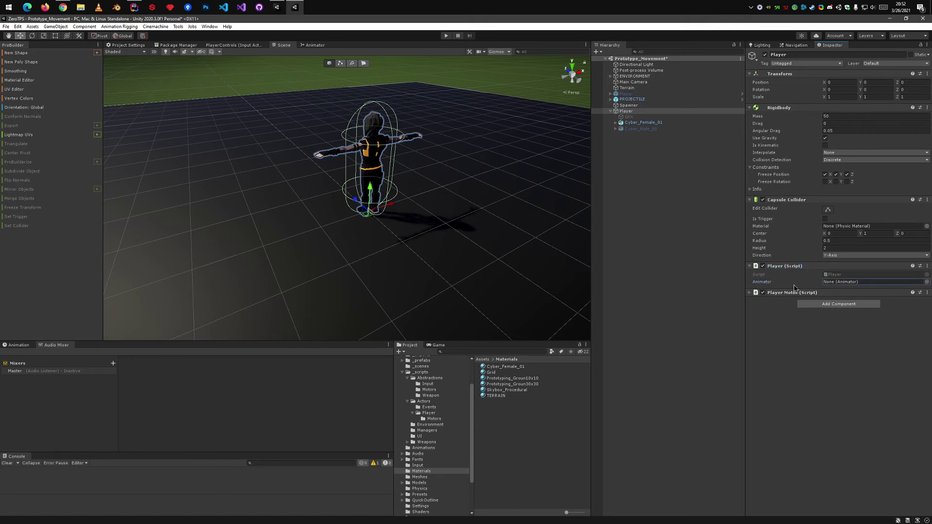
pyautogui.moveTo(643, 122); pyautogui.dragTo(834, 282)
pyautogui.moveTo(640, 128); pyautogui.dragTo(836, 282)
pyautogui.click(645, 123)
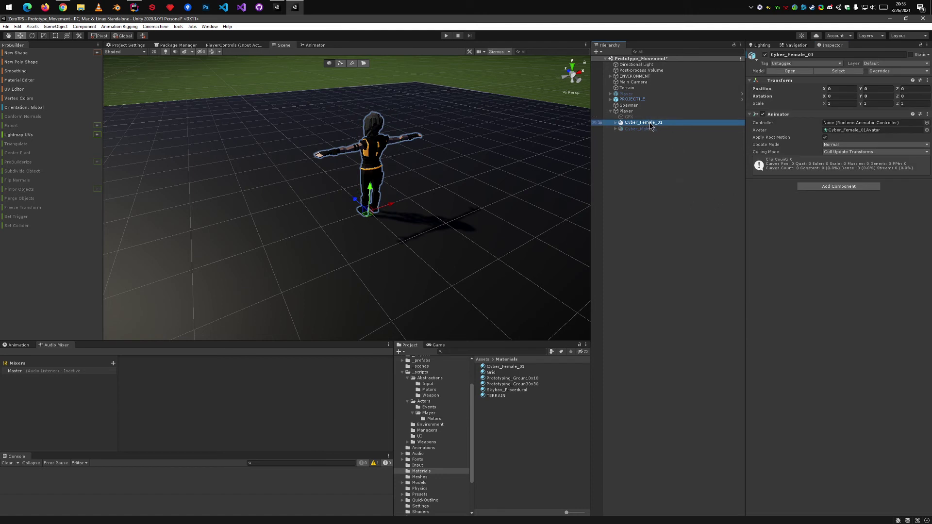
# Step: Fit the Player's Capsule Collider to the character with radius 0.25, center Y 0.9 and height 1.8
pyautogui.click(679, 111)
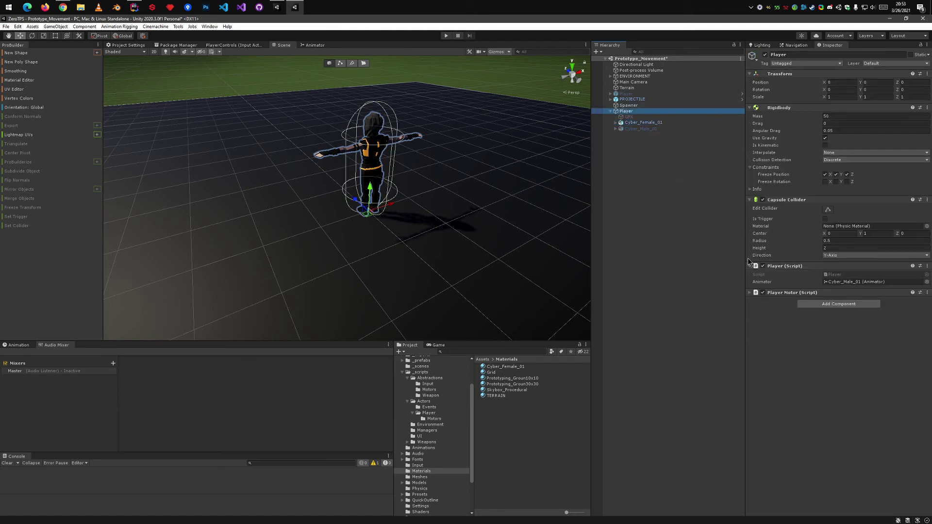
pyautogui.click(834, 240)
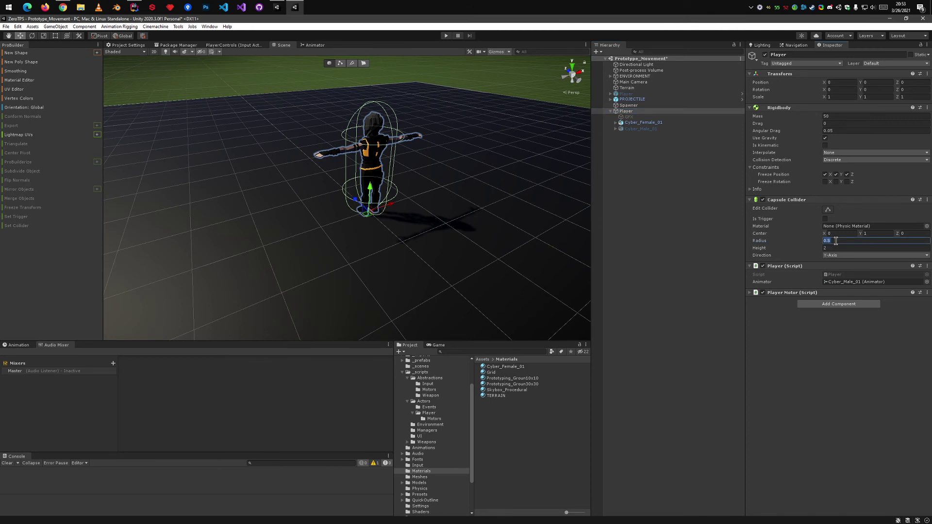
pyautogui.write('0.25')
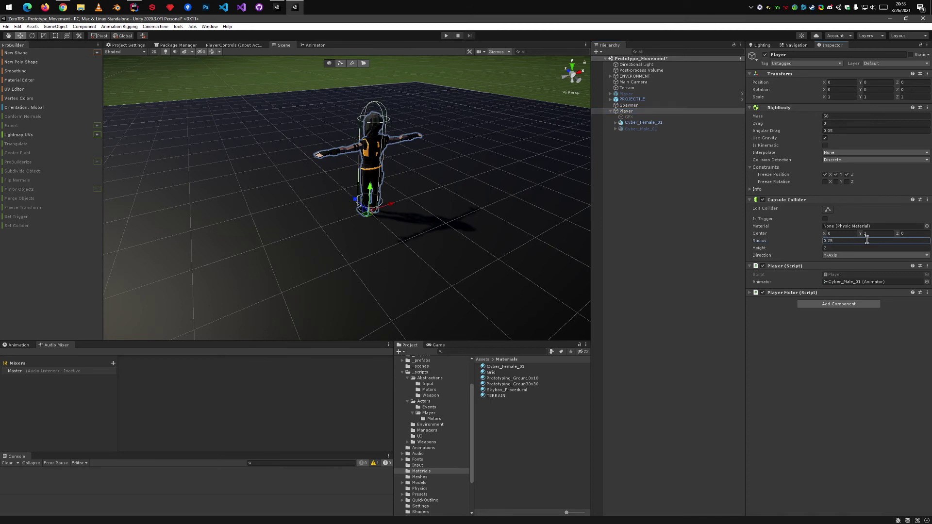
pyautogui.click(876, 235)
pyautogui.write('0.9')
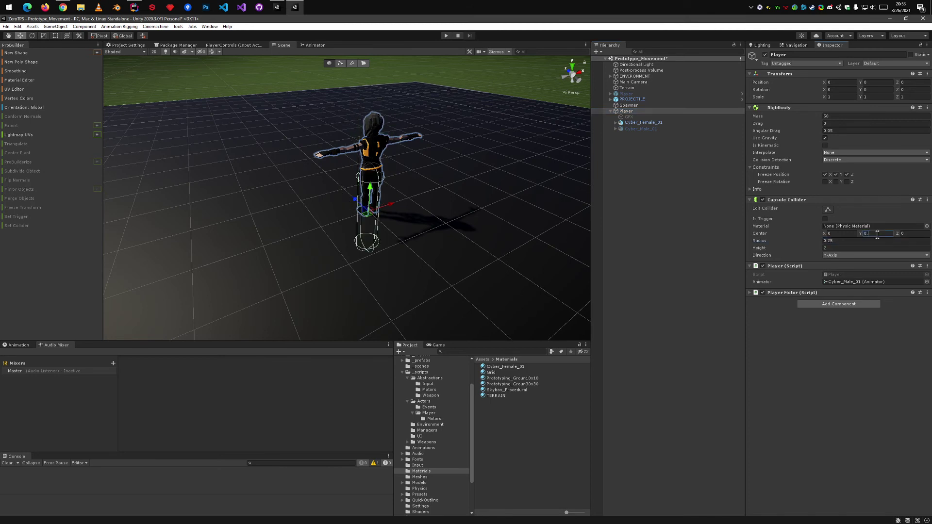
pyautogui.click(843, 248)
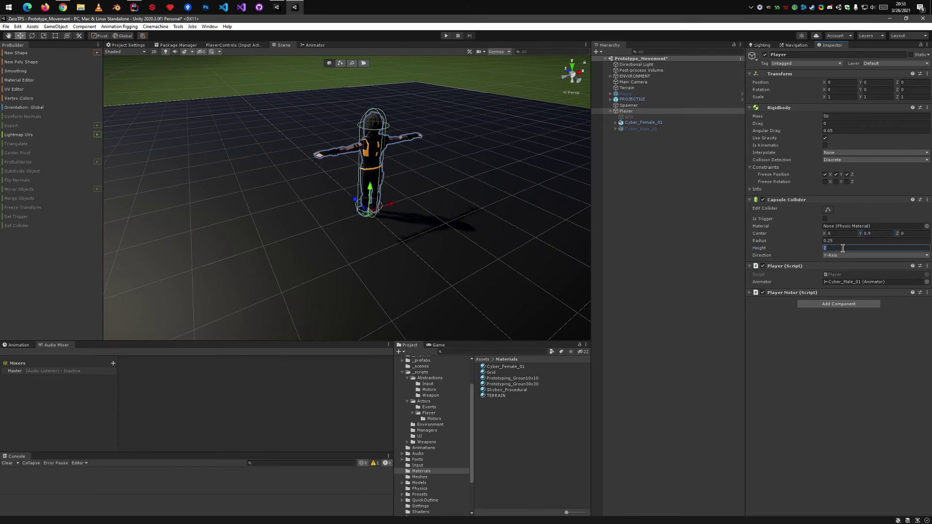
pyautogui.write('1.8')
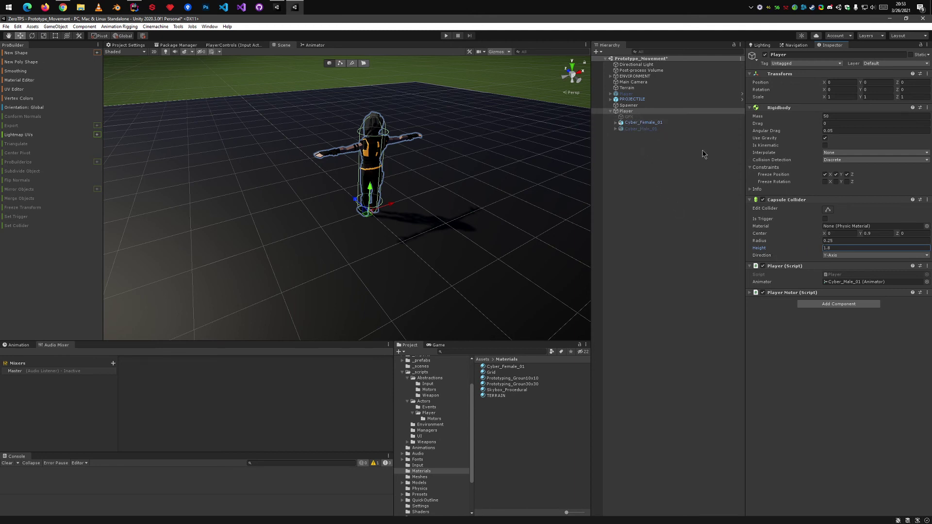
pyautogui.click(810, 201)
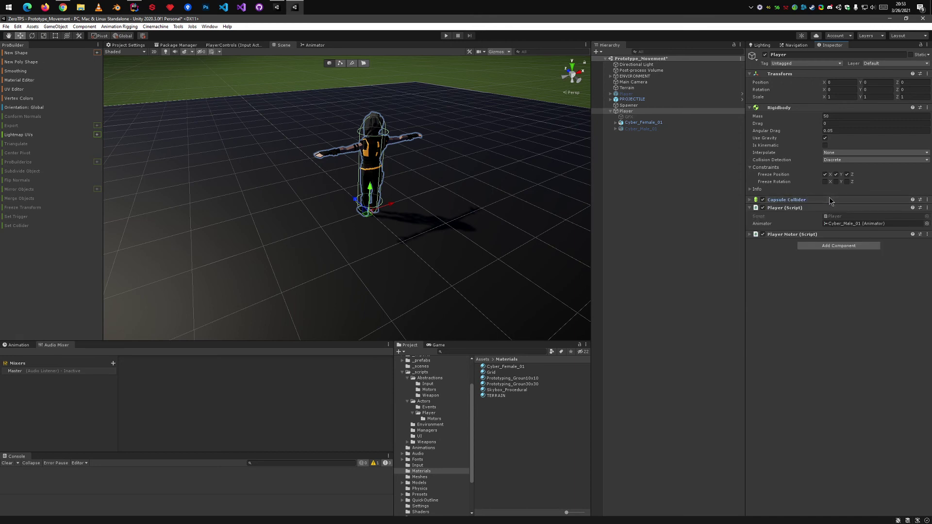
pyautogui.click(817, 200)
# Step: Review both character children, reactivate the GFX capsule under Player, and select the Player parent
pyautogui.click(658, 124)
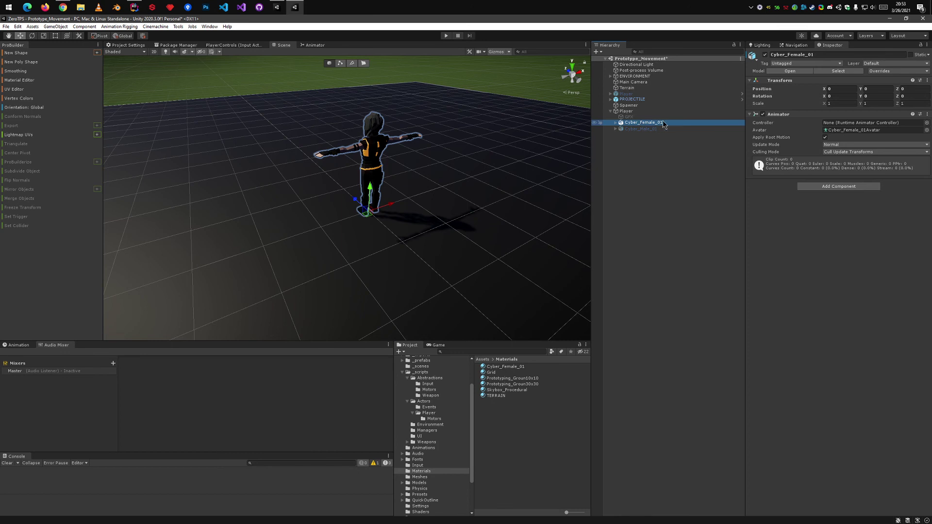
pyautogui.click(634, 130)
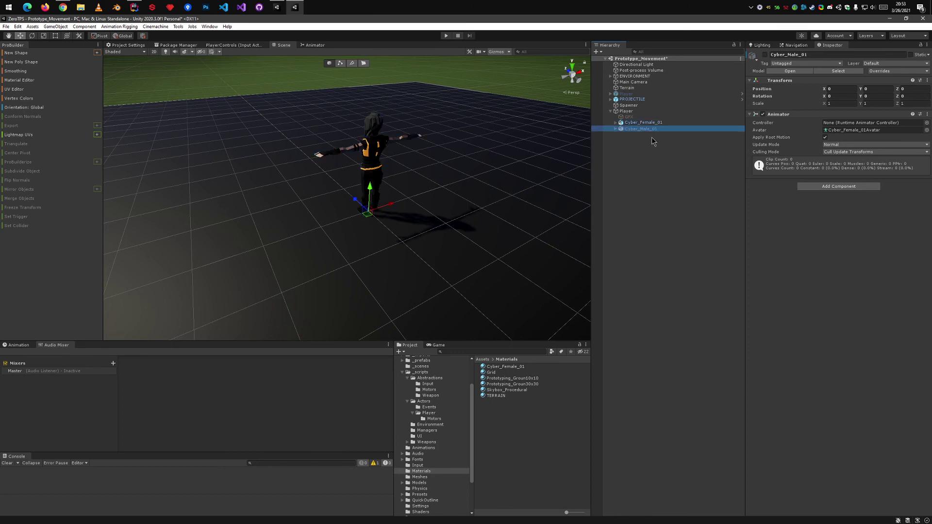
pyautogui.click(629, 117)
pyautogui.click(765, 54)
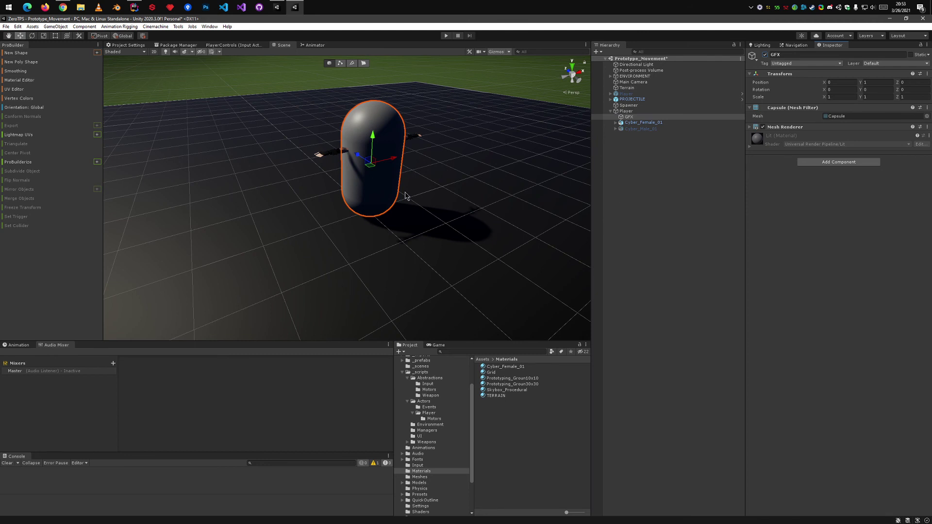
pyautogui.click(626, 111)
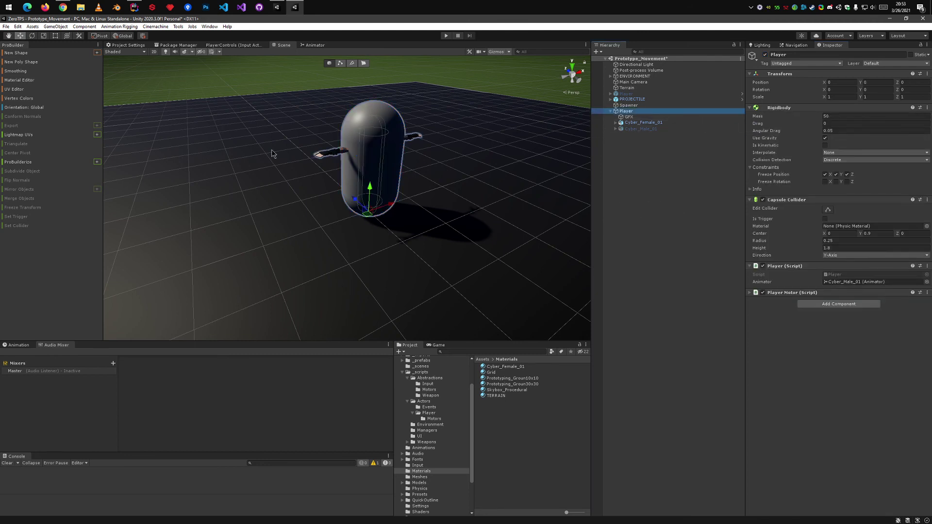
# Step: Switch to Rider and add a private OnCollisionEnter(Collision other) method below Start in Player.cs
pyautogui.click(134, 8)
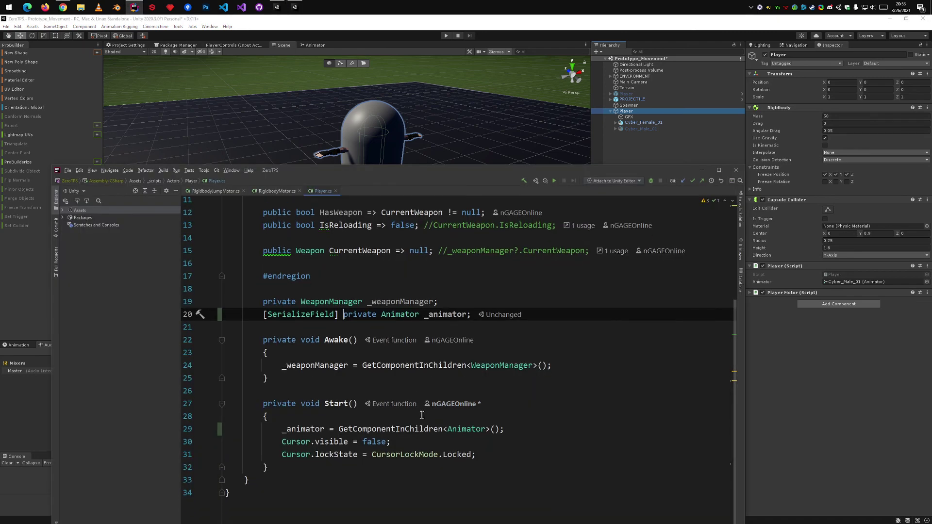
pyautogui.click(298, 467)
pyautogui.press('Return')
pyautogui.press('Return')
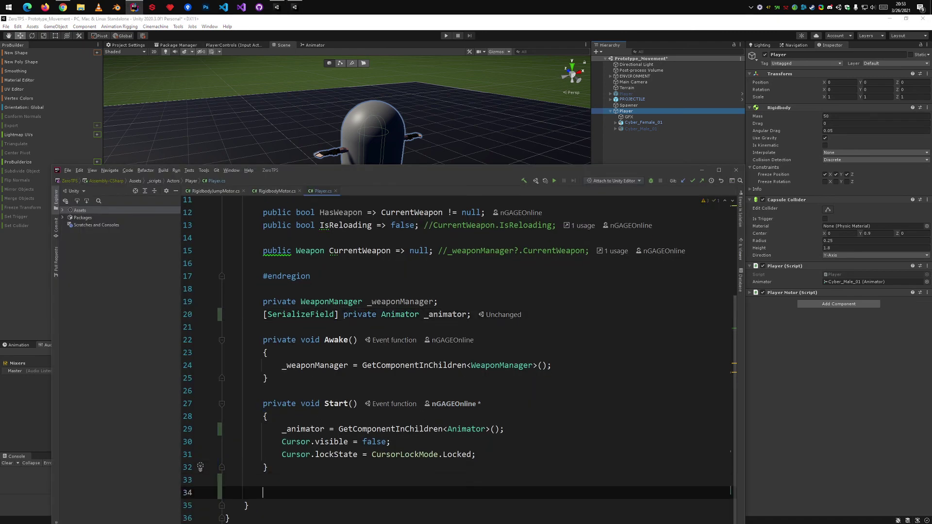
pyautogui.write('private void On')
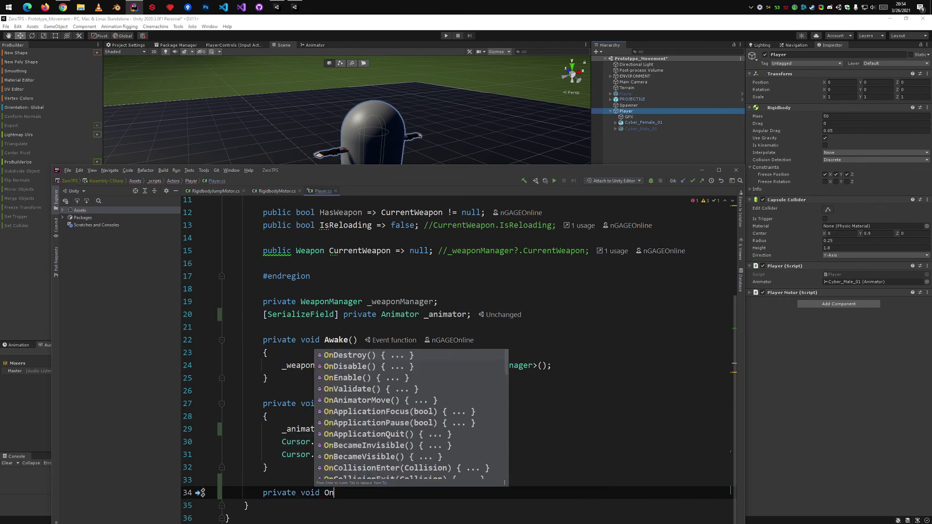
pyautogui.write('co')
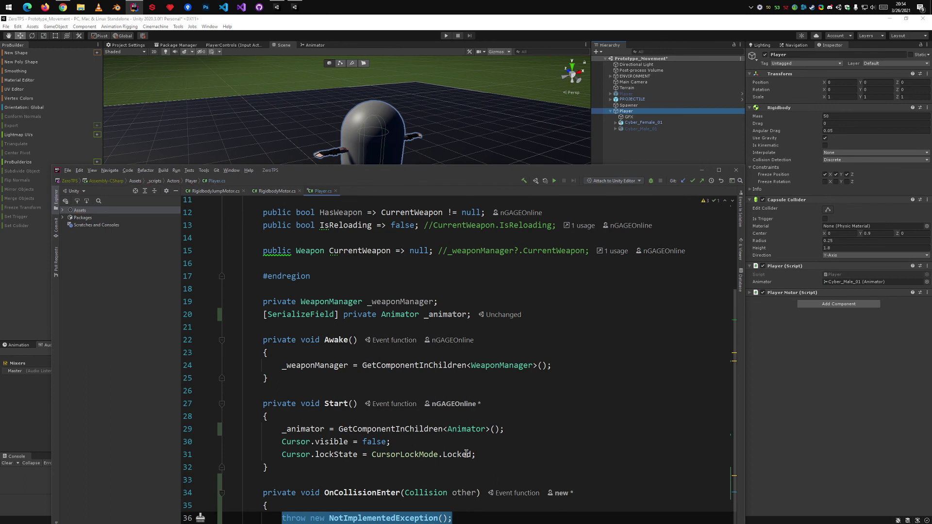
# Step: Highlight the OnCollisionEnter method, and switch to Unity to inspect the components of Cyber_Female_01
pyautogui.scroll(-2, 466, 453)
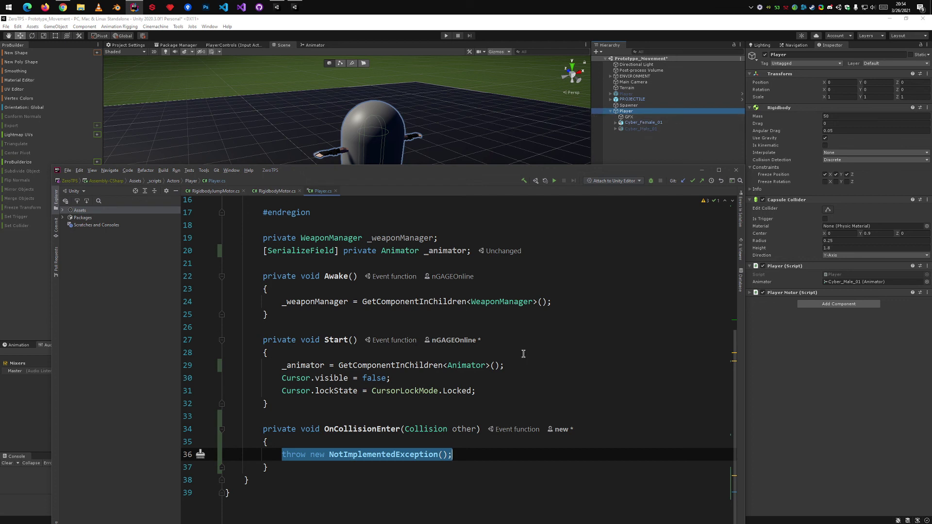
pyautogui.doubleClick(332, 425)
pyautogui.moveTo(333, 425); pyautogui.dragTo(452, 479)
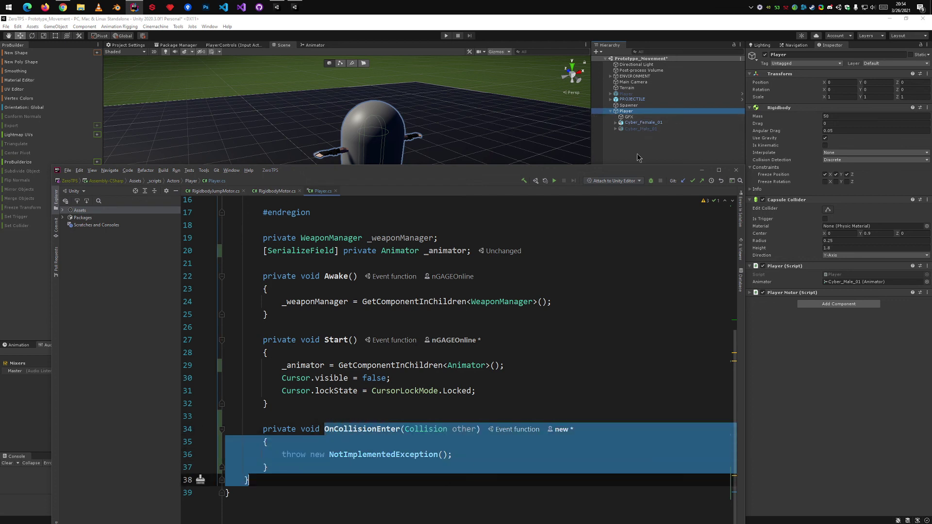
pyautogui.click(641, 123)
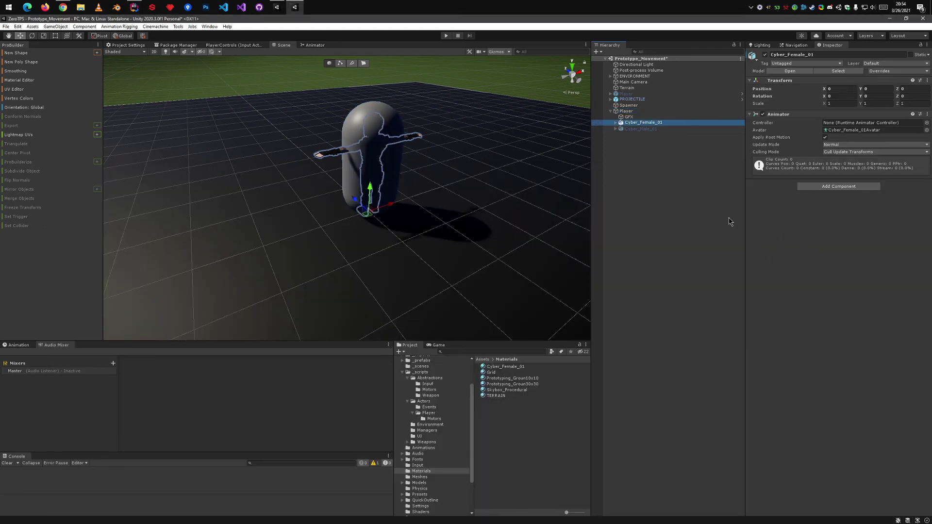